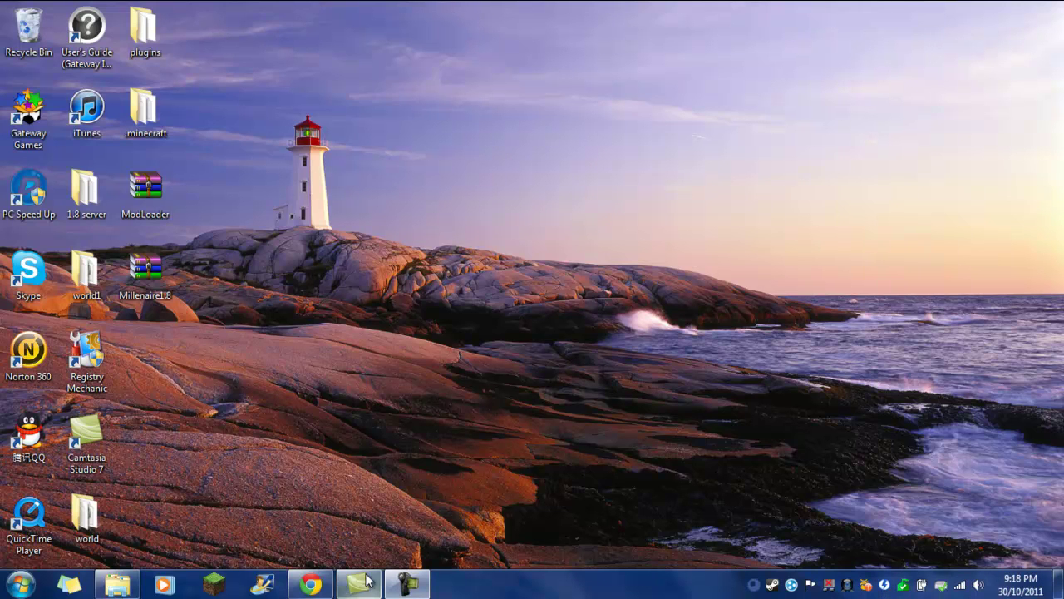
- Switch to the Chrome browser and view the Millénaire site and the Risugami's Mods forum thread
mouse_move(358, 584)
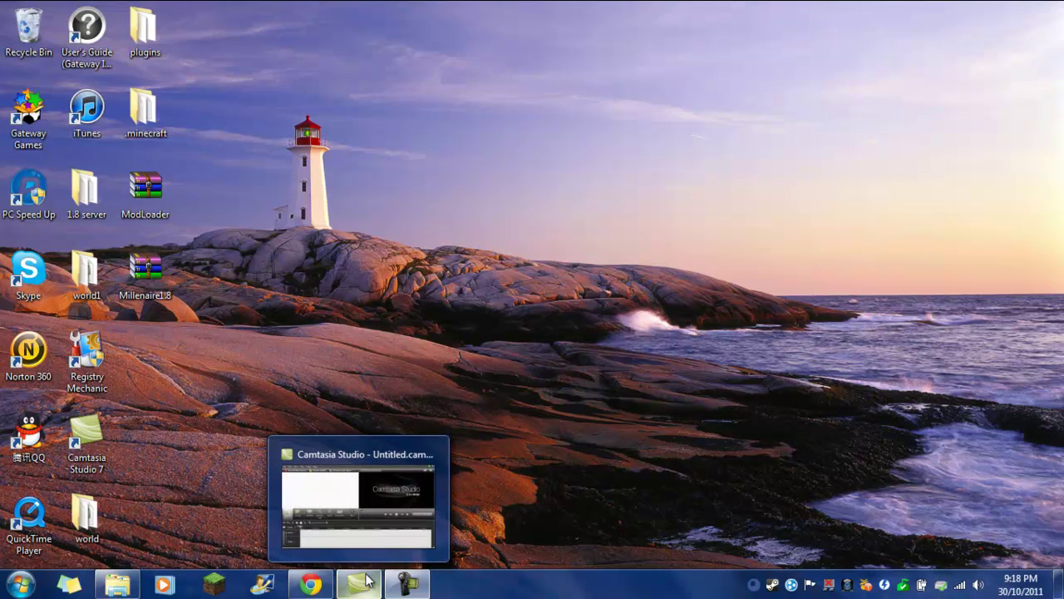
left_click(310, 589)
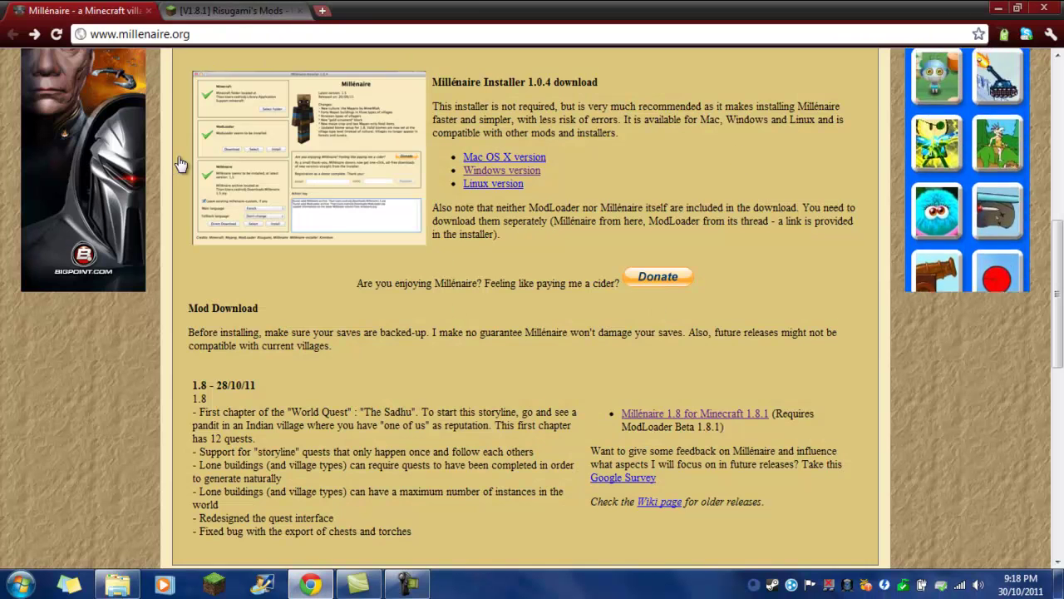
scroll(228, 224, "up", 8)
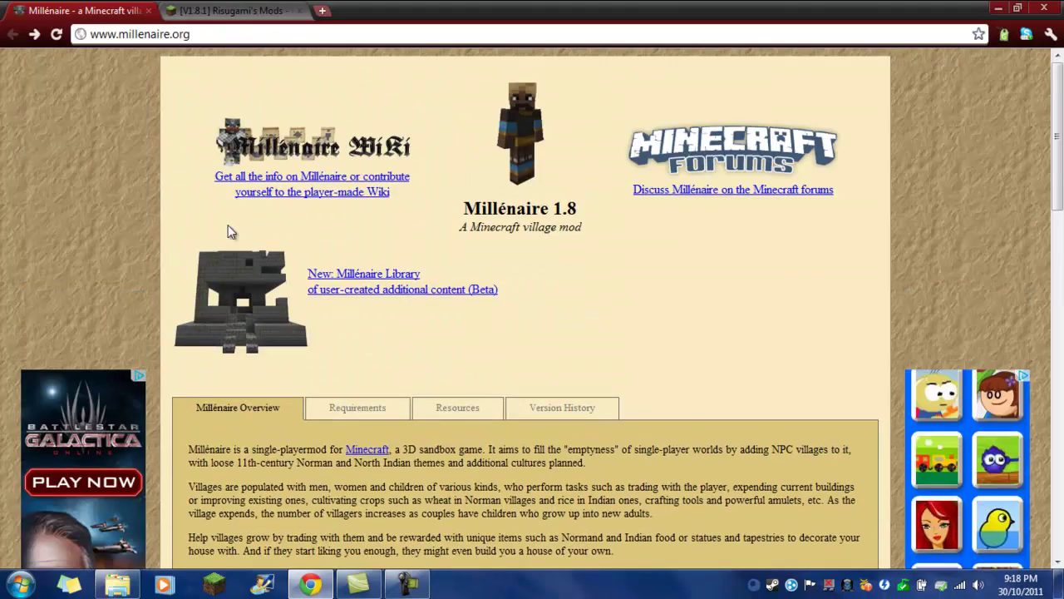
left_click(253, 9)
scroll(467, 468, "up", 15)
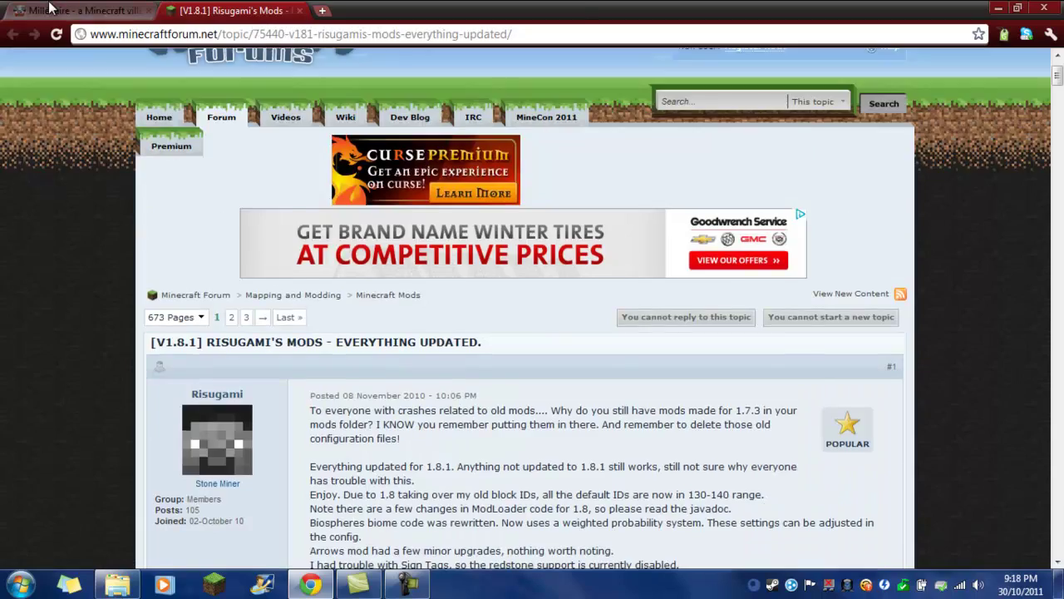
left_click(50, 8)
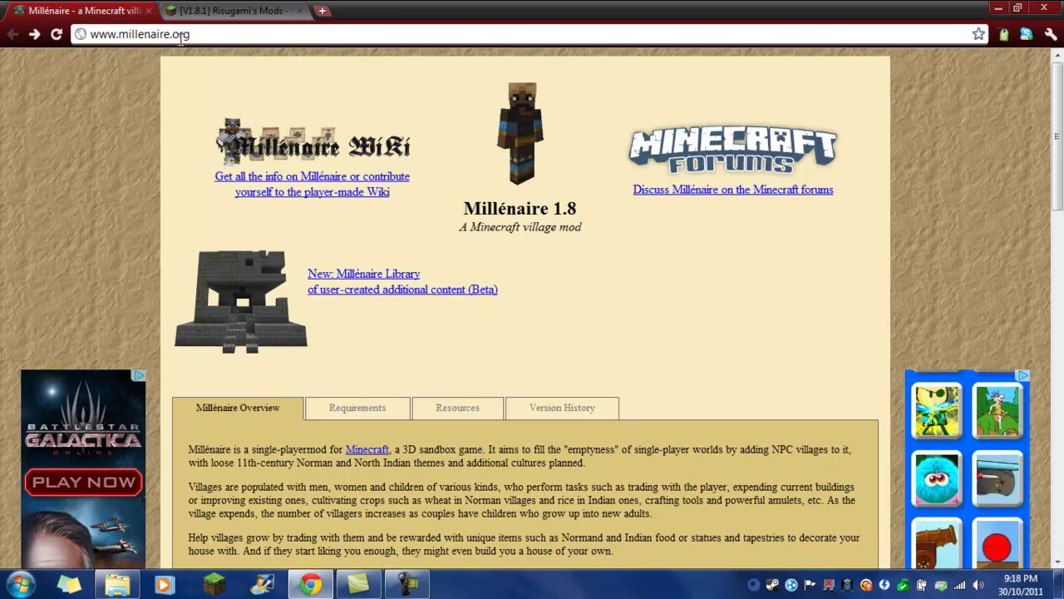
- Open the Millénaire 1.8 for Minecraft 1.8.1 download link on the Millénaire site and close the page it leads to
scroll(440, 208, "down", 3)
scroll(655, 289, "down", 2)
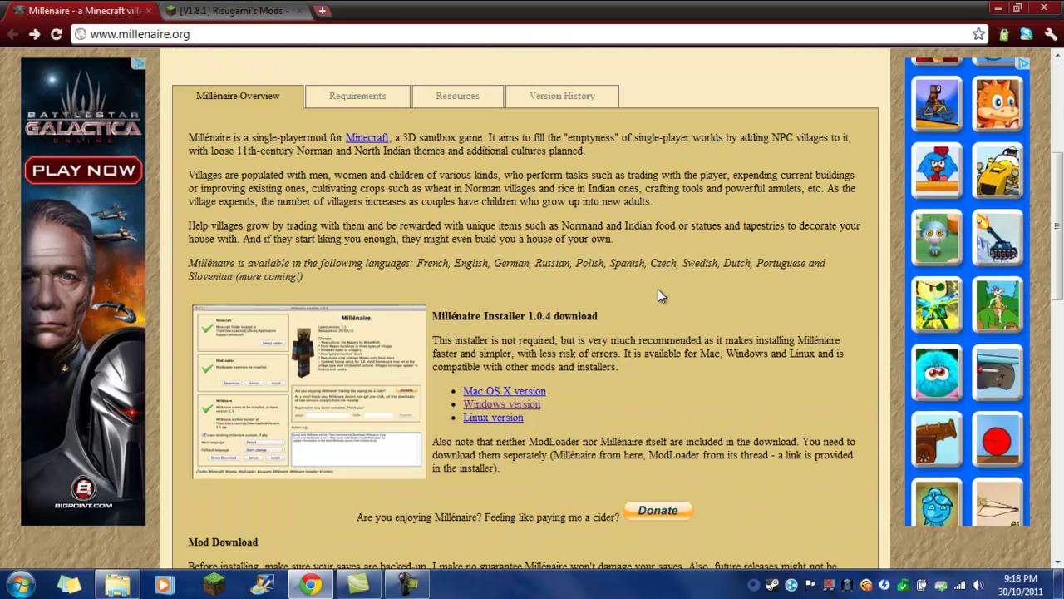
scroll(699, 333, "down", 1)
scroll(718, 351, "down", 2)
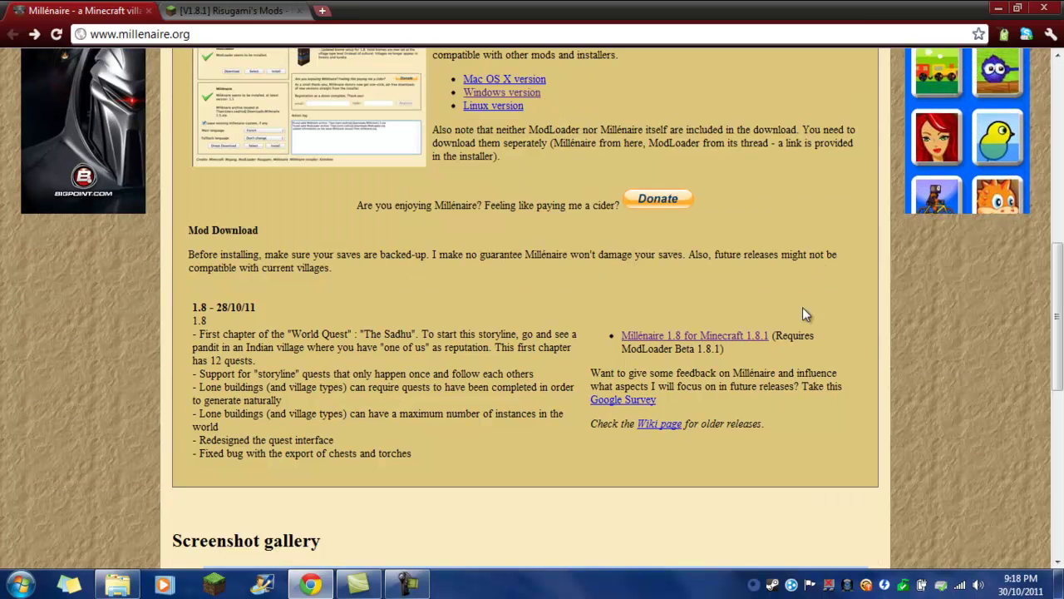
left_click(735, 337)
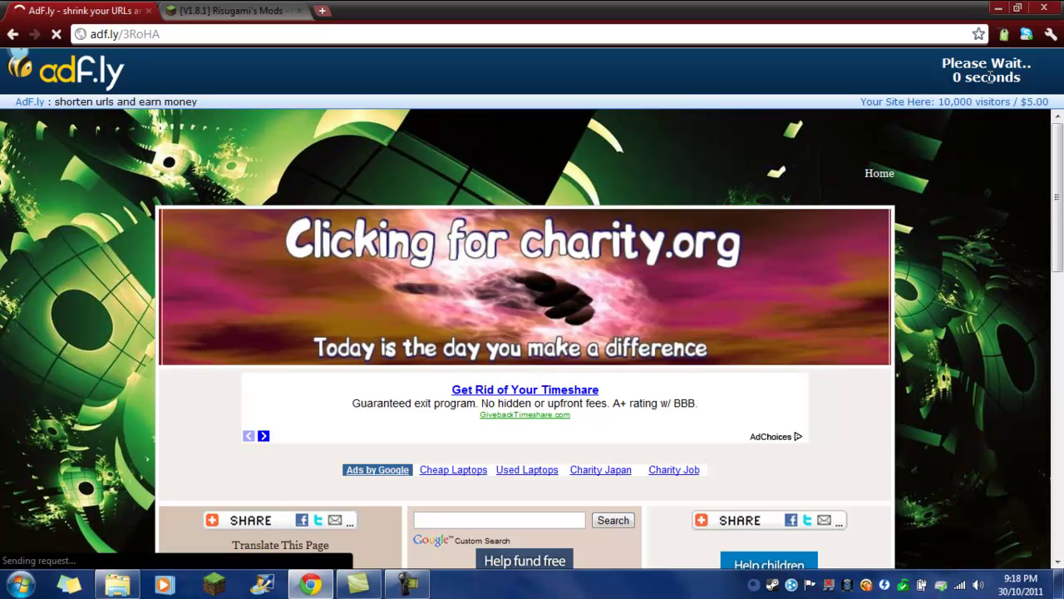
left_click(148, 11)
- Find the ModLoader Beta 1.8.1 download links in the Risugami's Mods thread and close the browser
scroll(370, 176, "down", 9)
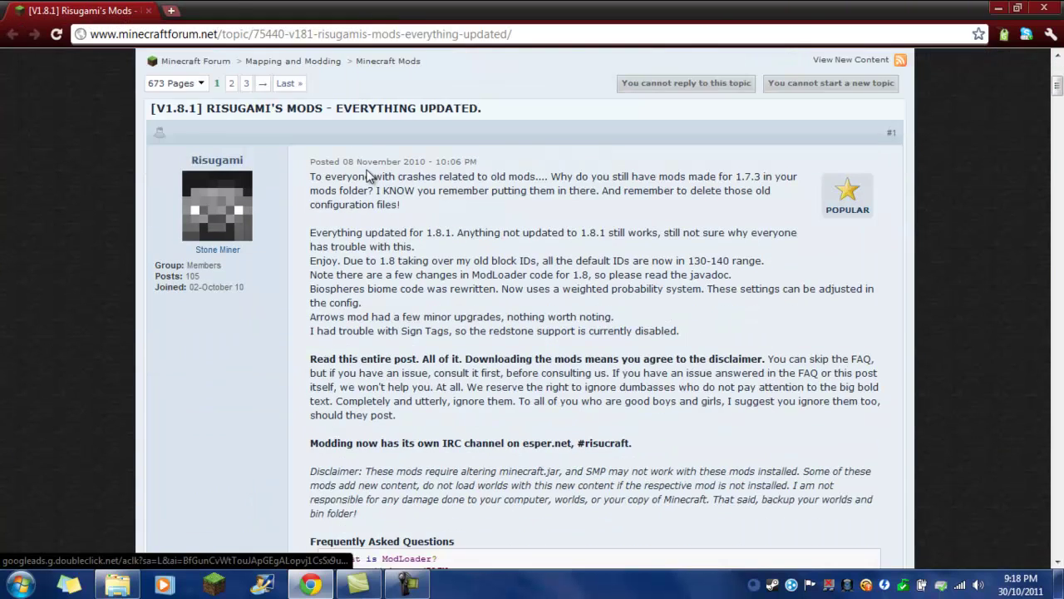
scroll(426, 191, "down", 6)
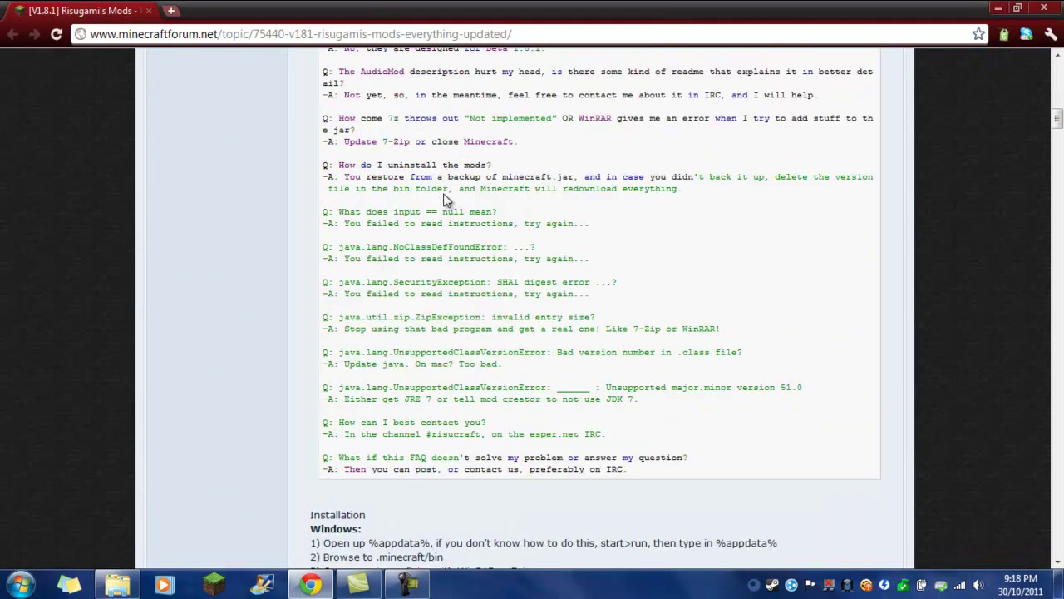
scroll(444, 201, "down", 4)
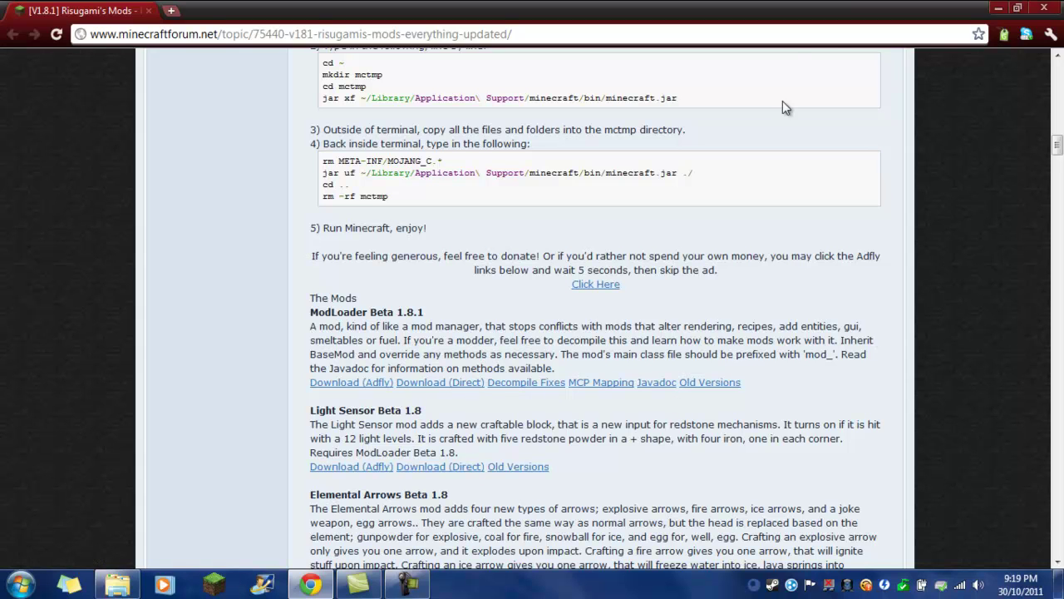
left_click(1044, 8)
- View the contents of the personal Downloads folder and close its window
left_click(21, 584)
left_click(369, 214)
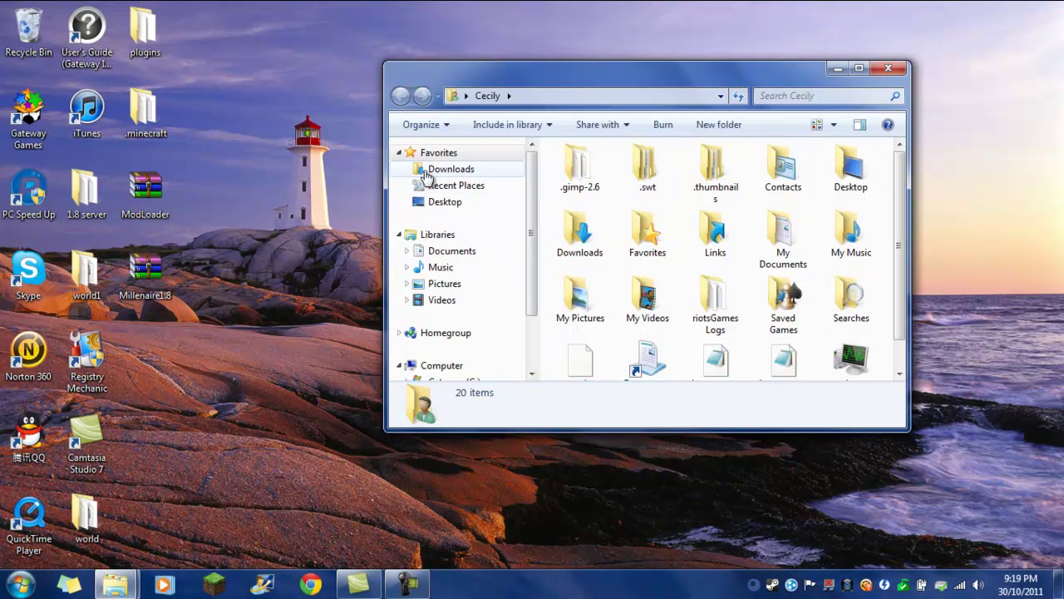
left_click(449, 169)
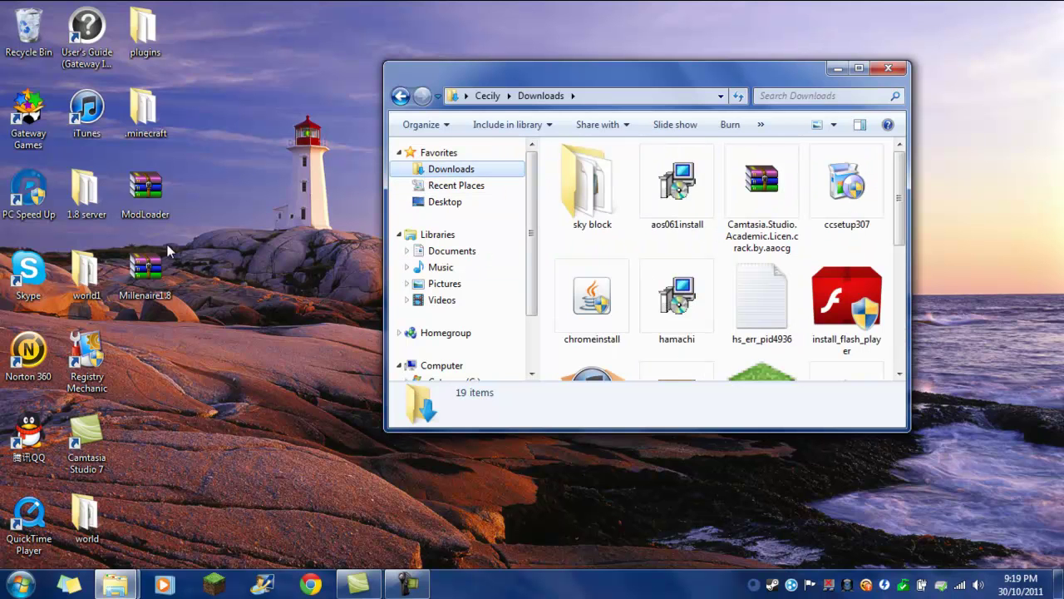
left_click(900, 71)
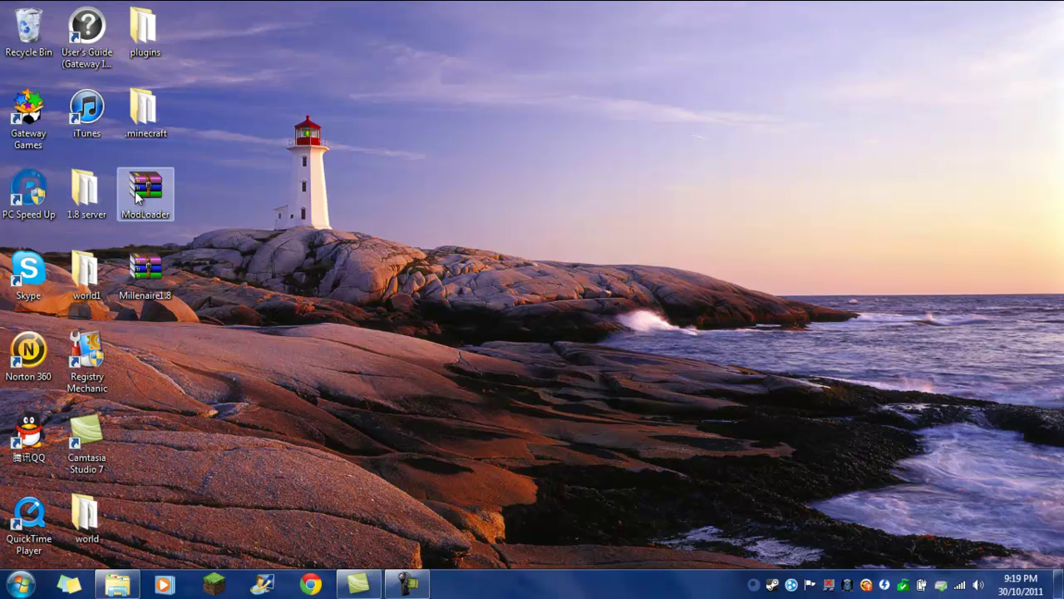
- Open the Roaming application data folder by running %appdata%
left_click(20, 583)
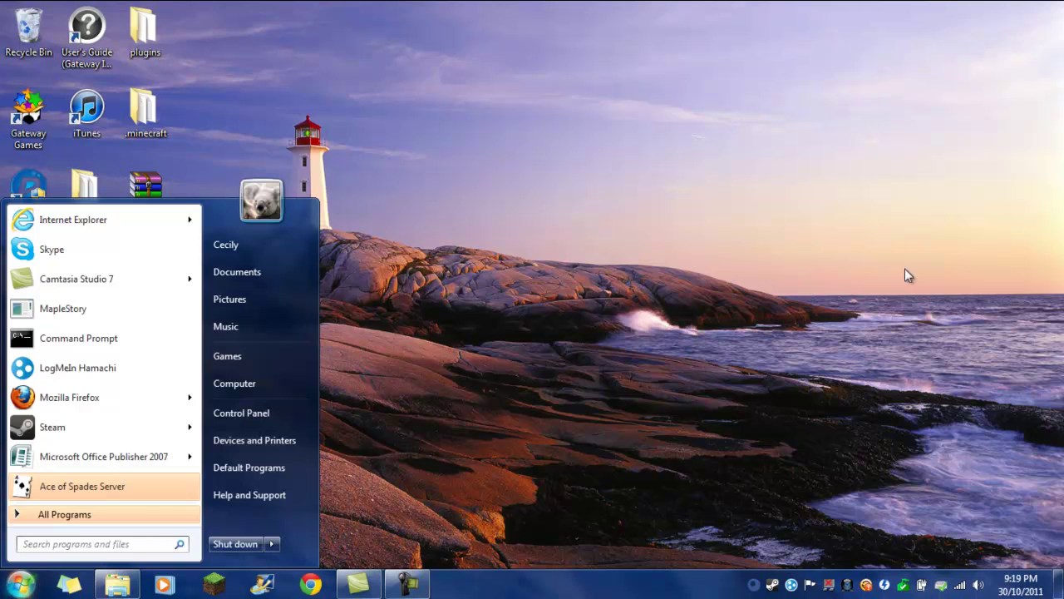
type("run")
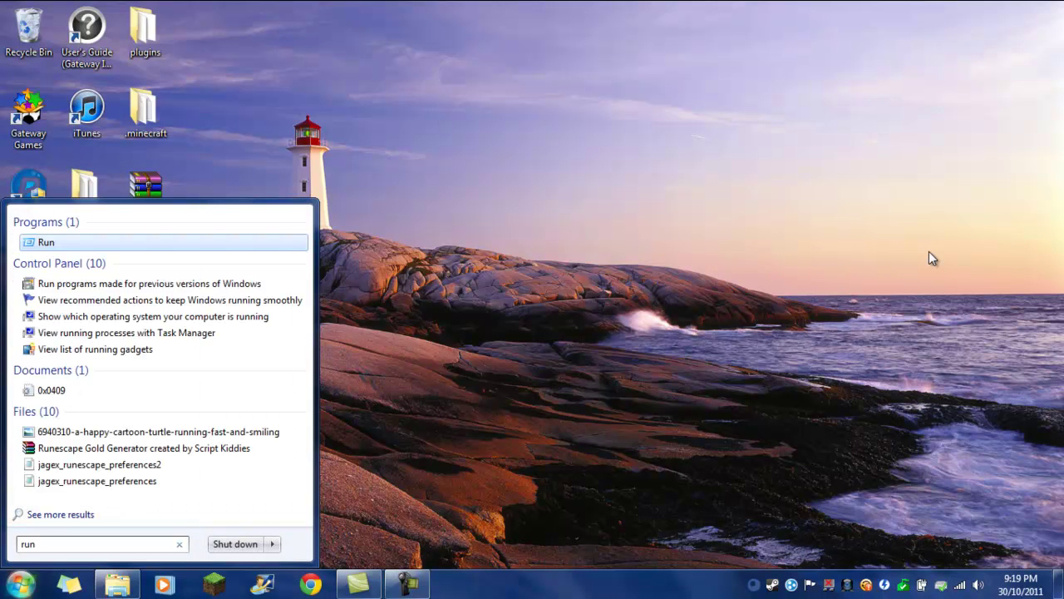
key("Return")
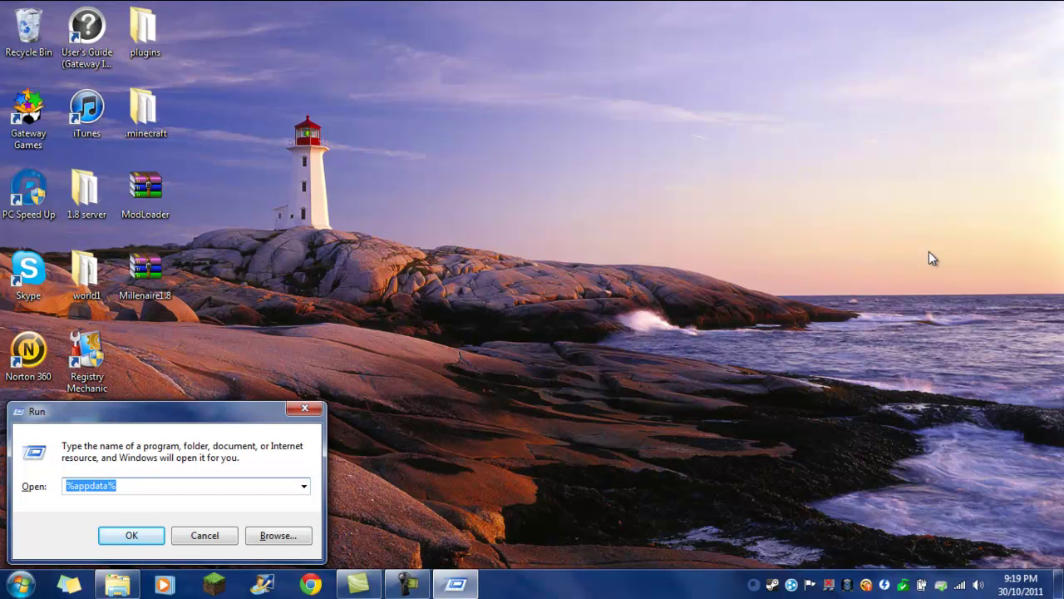
key("Return")
- Open the bin folder inside the .minecraft folder
scroll(702, 379, "down", 7)
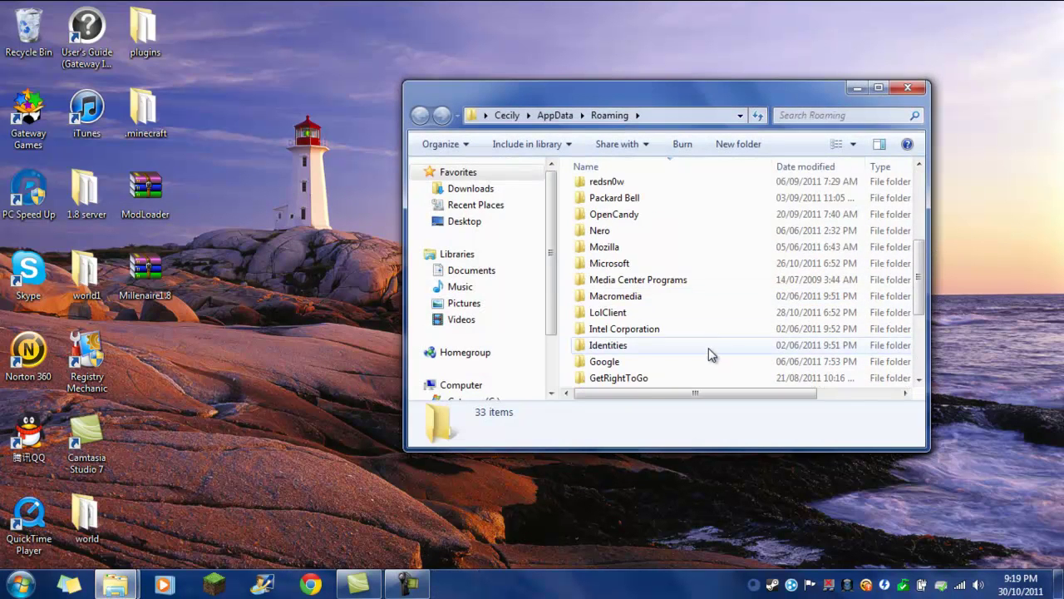
double_click(694, 381)
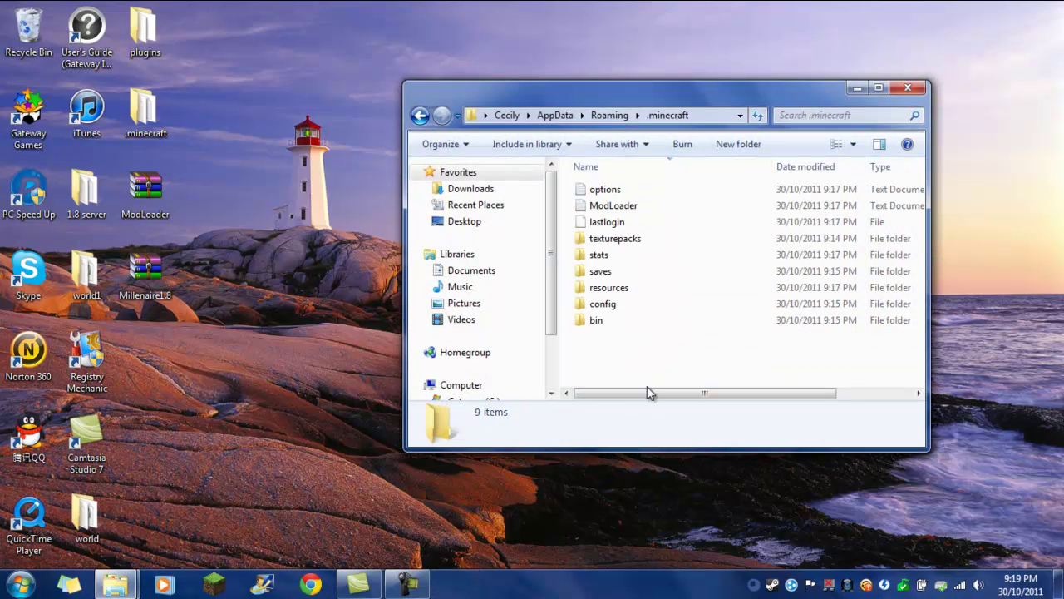
left_click(420, 116)
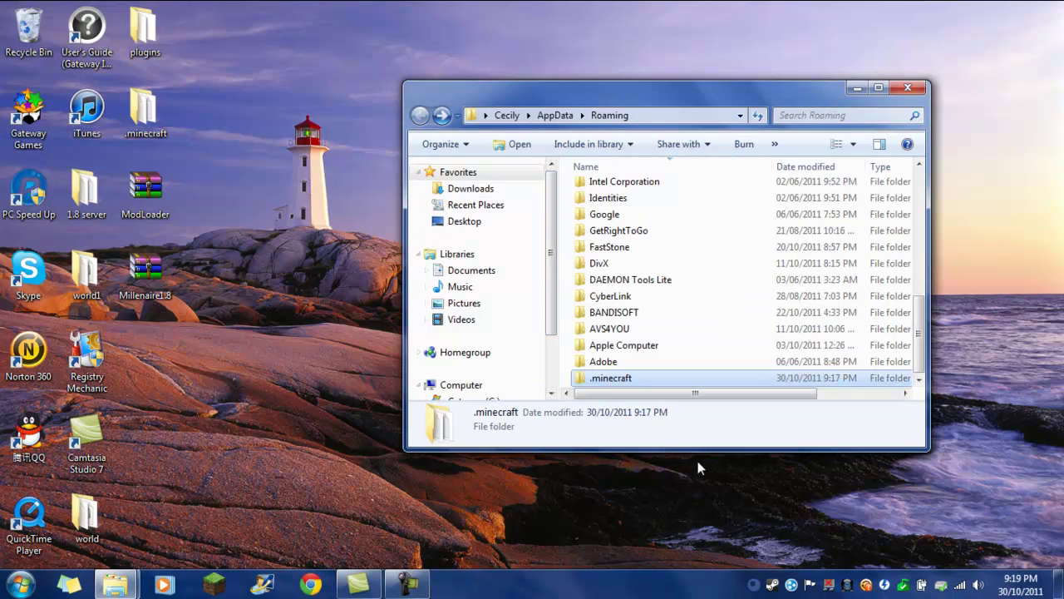
double_click(608, 379)
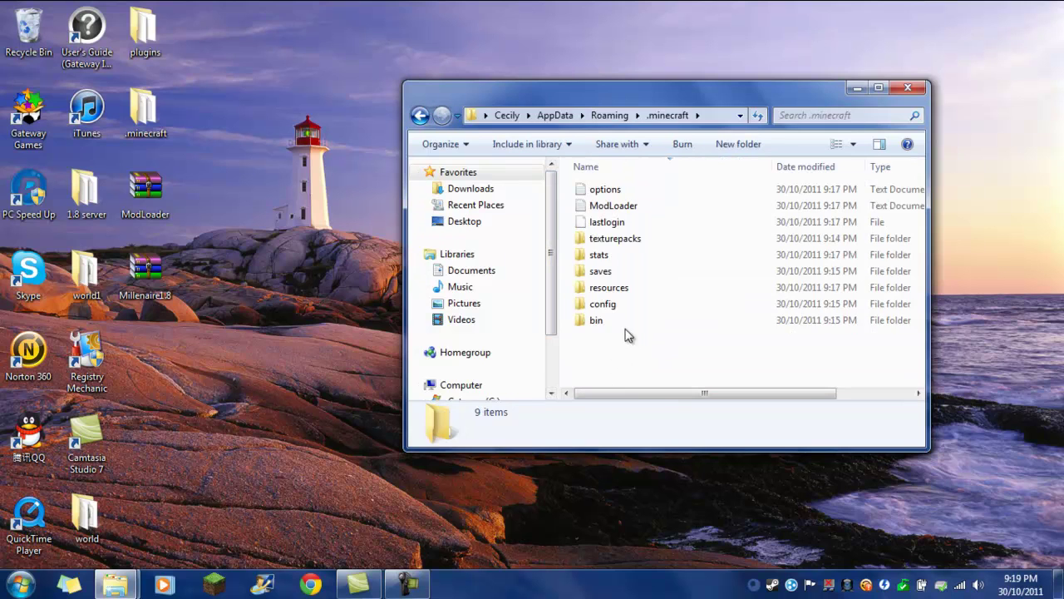
double_click(623, 323)
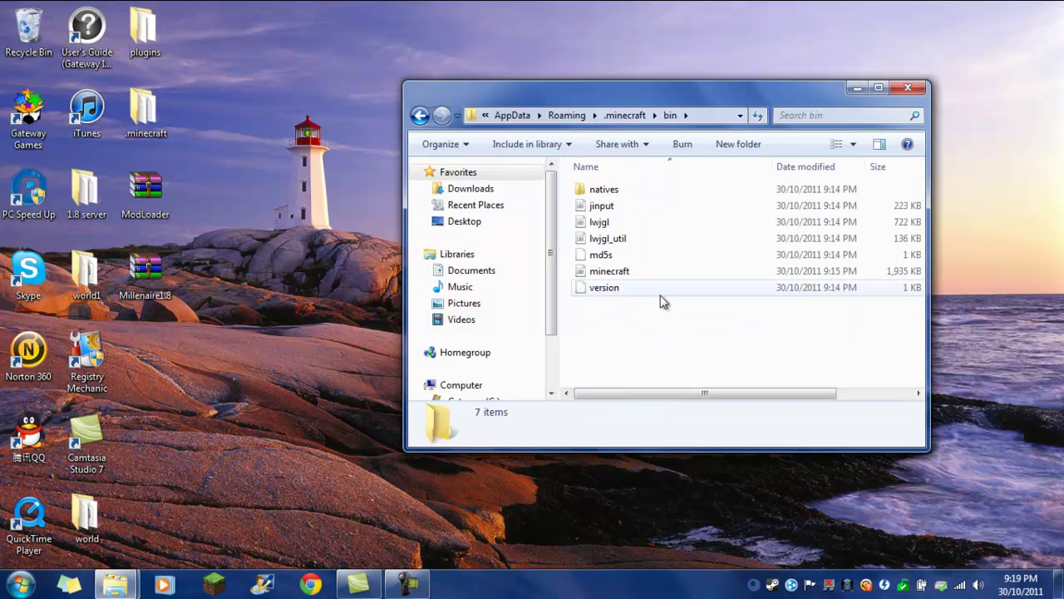
- Open the minecraft jar file with WinRAR archiver, dismiss the licence reminder and look through the archive's files
left_click(612, 280)
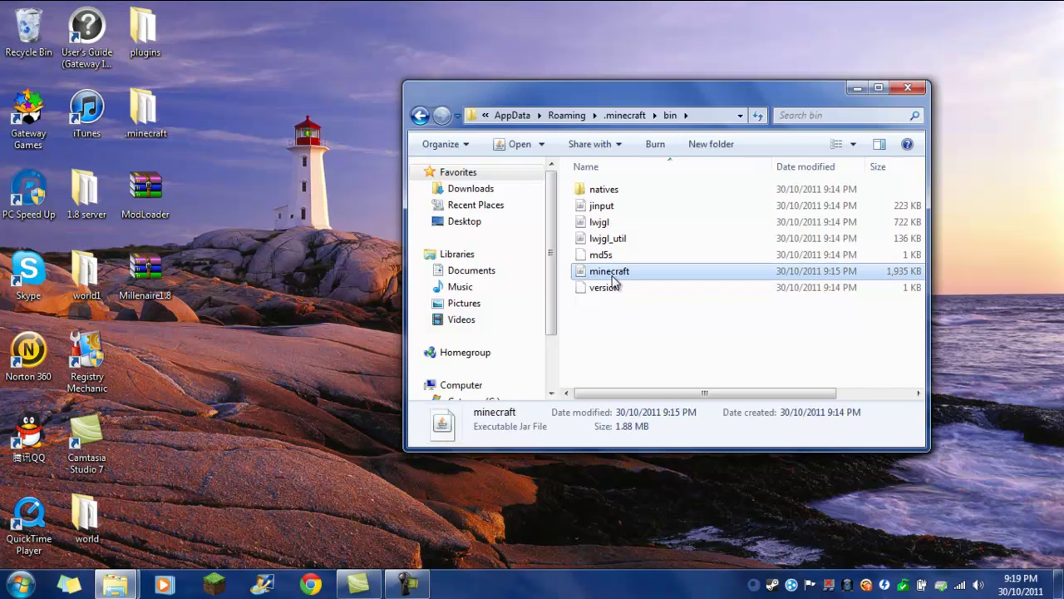
right_click(612, 271)
mouse_move(657, 312)
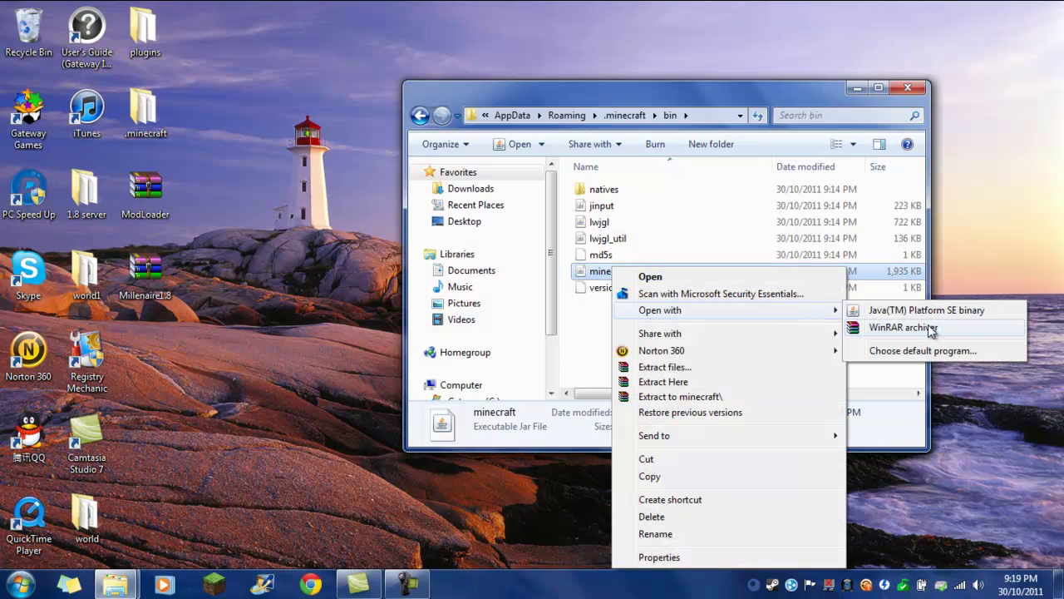
left_click(903, 328)
scroll(675, 287, "down", 3)
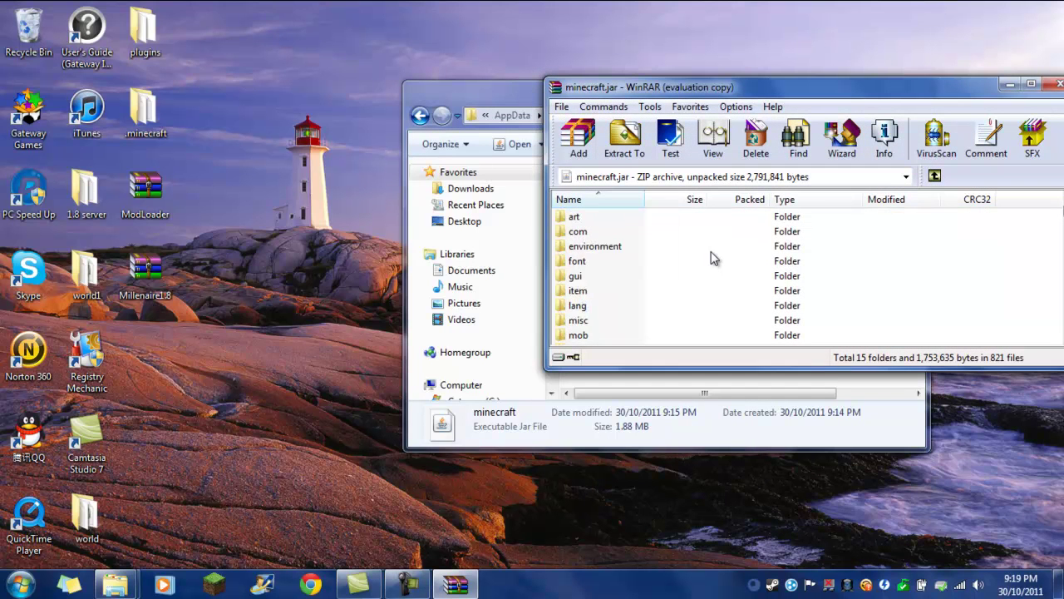
scroll(676, 287, "down", 2)
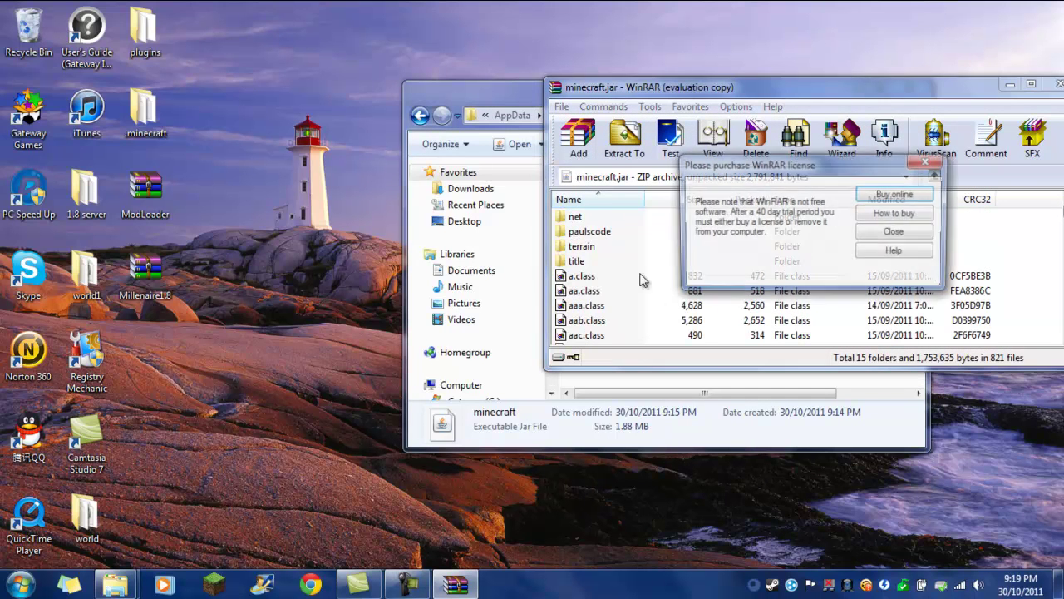
left_click(913, 233)
scroll(703, 268, "up", 4)
scroll(672, 283, "down", 8)
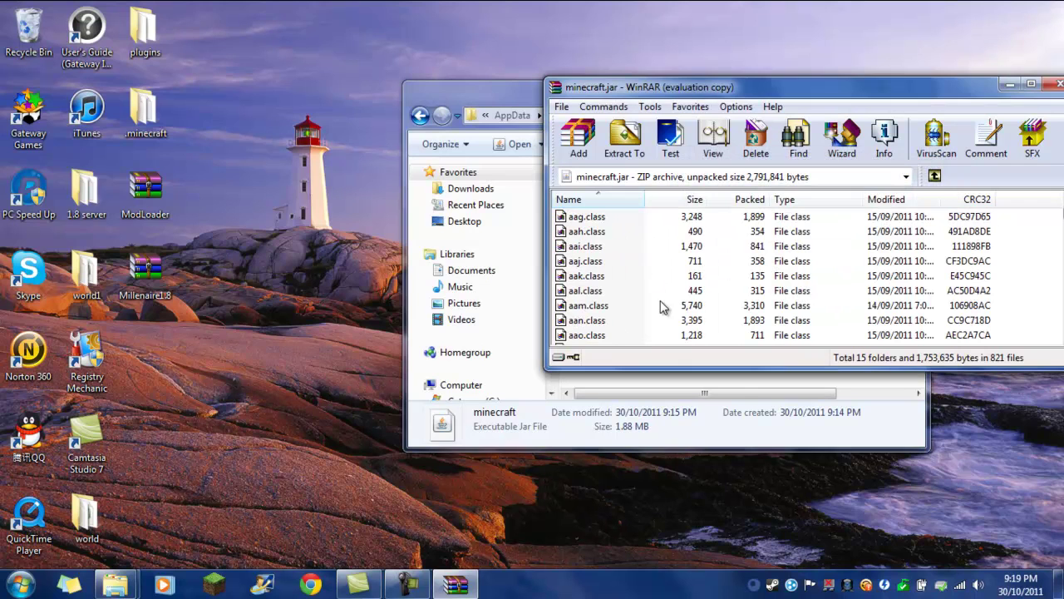
- Open ModLoader.zip from the desktop and add all its files to minecraft.jar using the Add and replace files mode
double_click(146, 187)
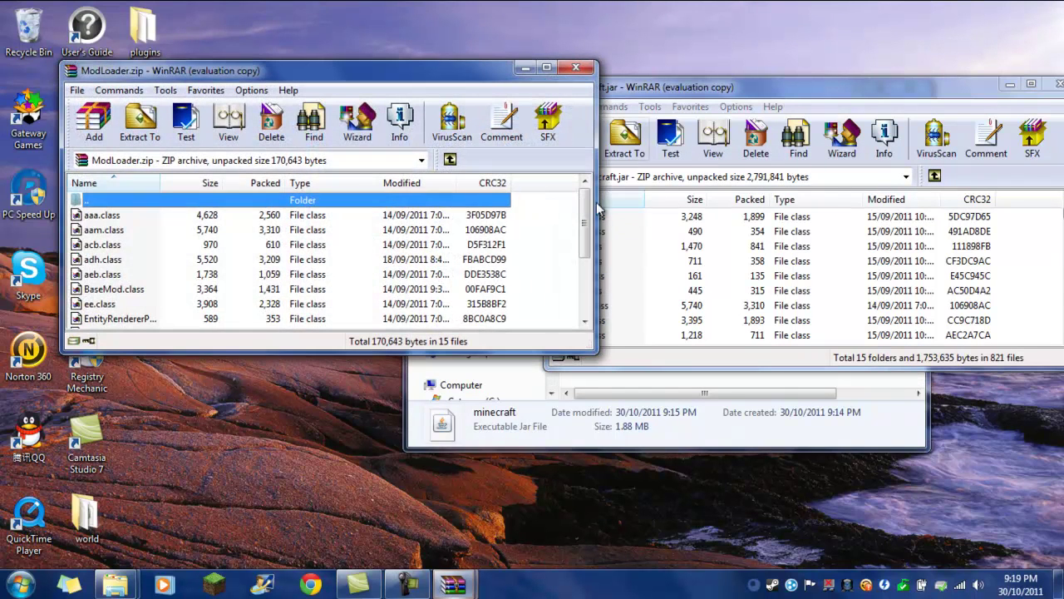
left_click_drag(571, 219, 434, 212)
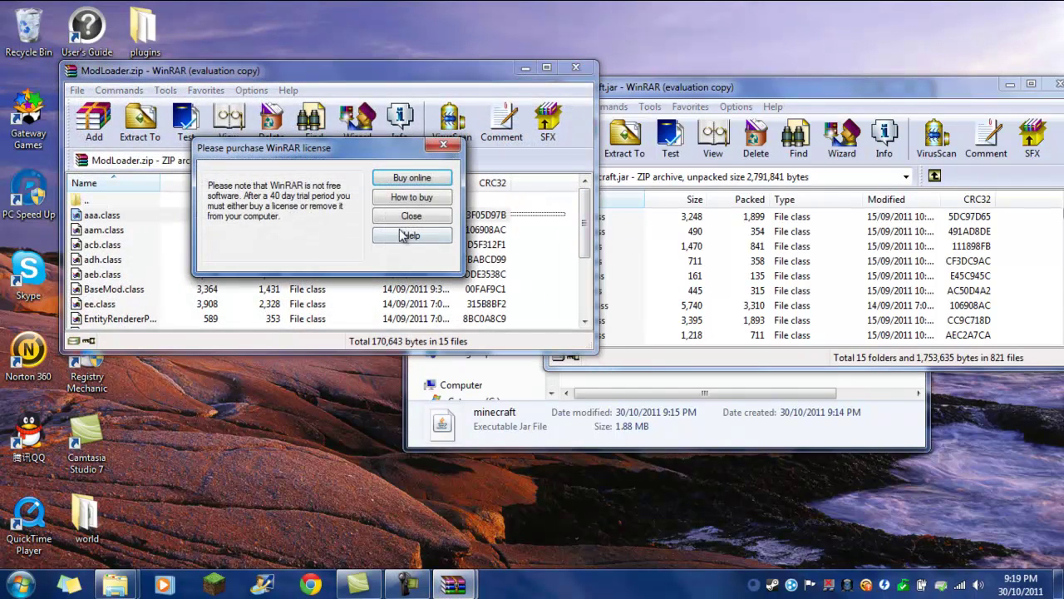
left_click(411, 217)
key("ctrl+a")
scroll(146, 248, "down", 2)
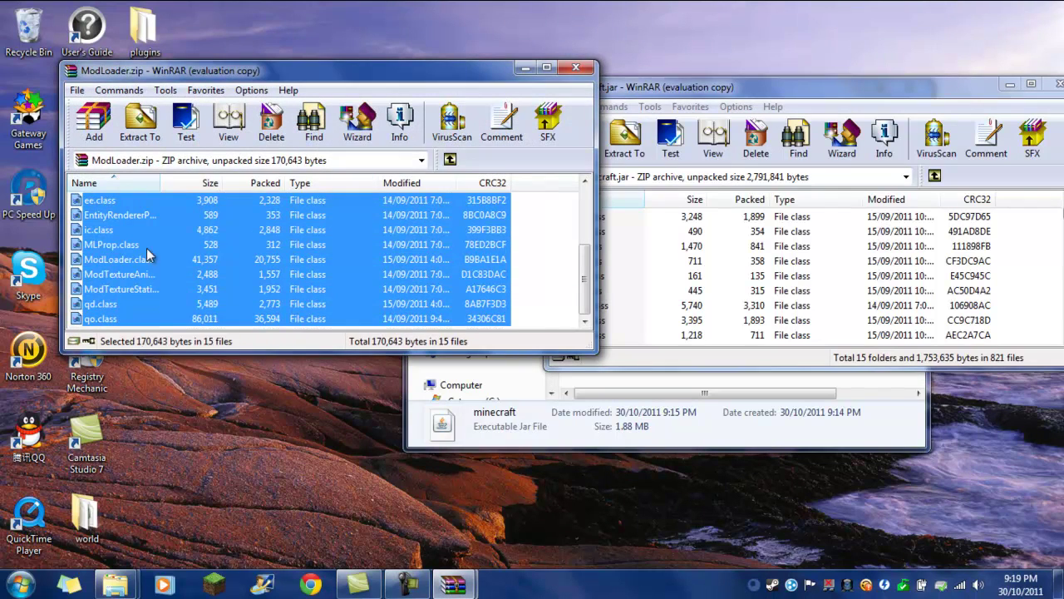
left_click_drag(785, 262, 786, 264)
left_click(810, 359)
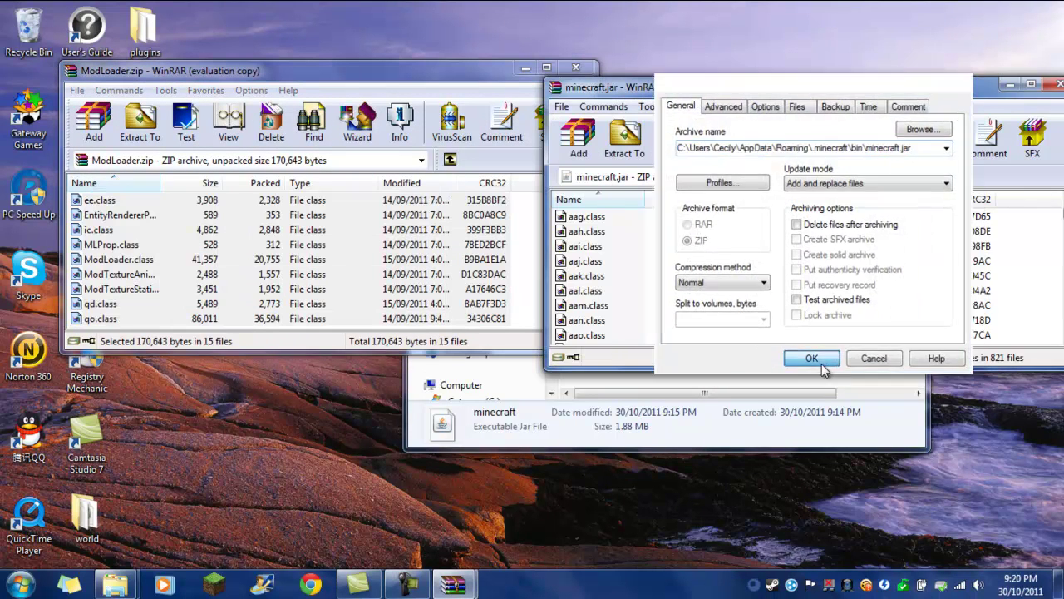
- Close the ModLoader.zip and minecraft.jar archives
left_click(579, 70)
left_click_drag(800, 85, 607, 82)
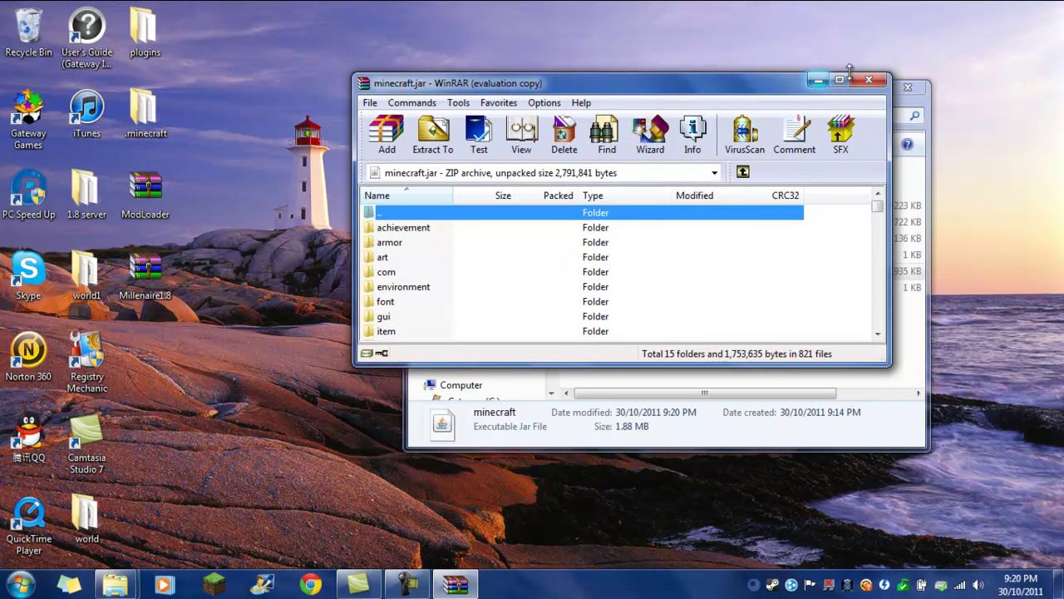
left_click(865, 81)
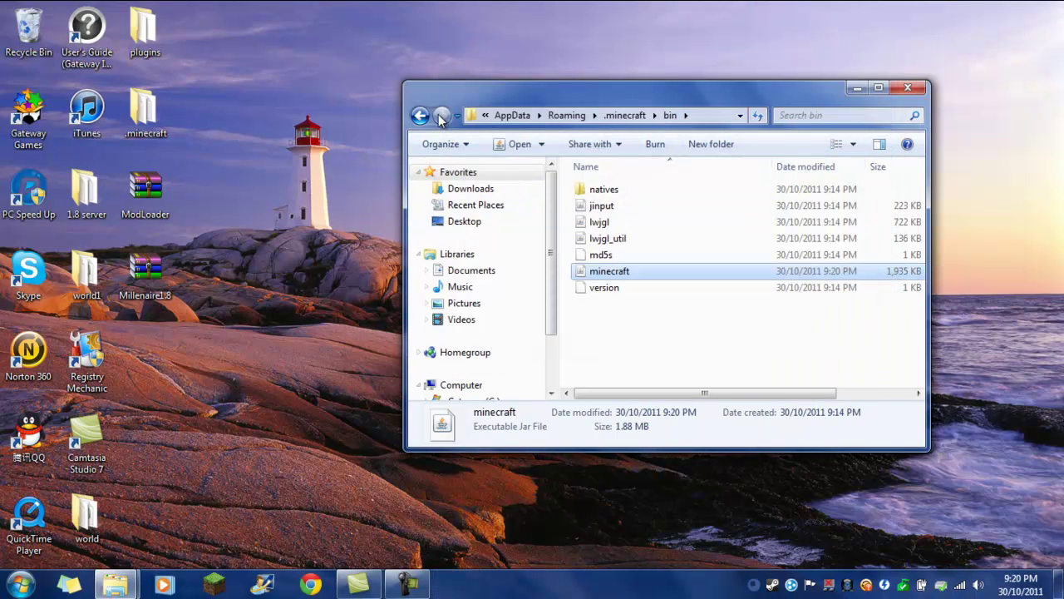
- Go back to the .minecraft folder and create a new folder named mods in it
left_click(421, 116)
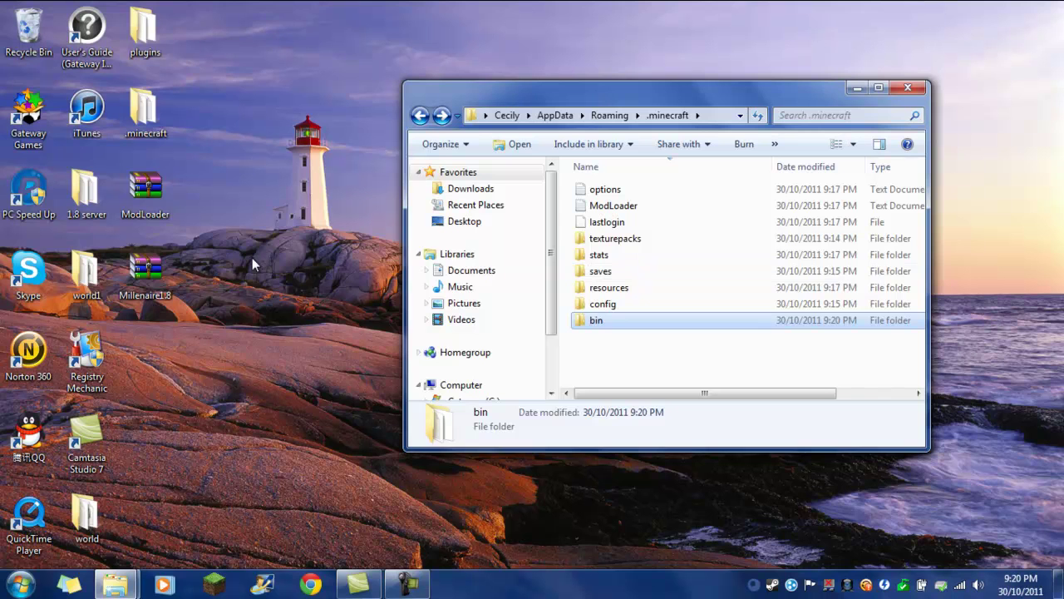
right_click(666, 347)
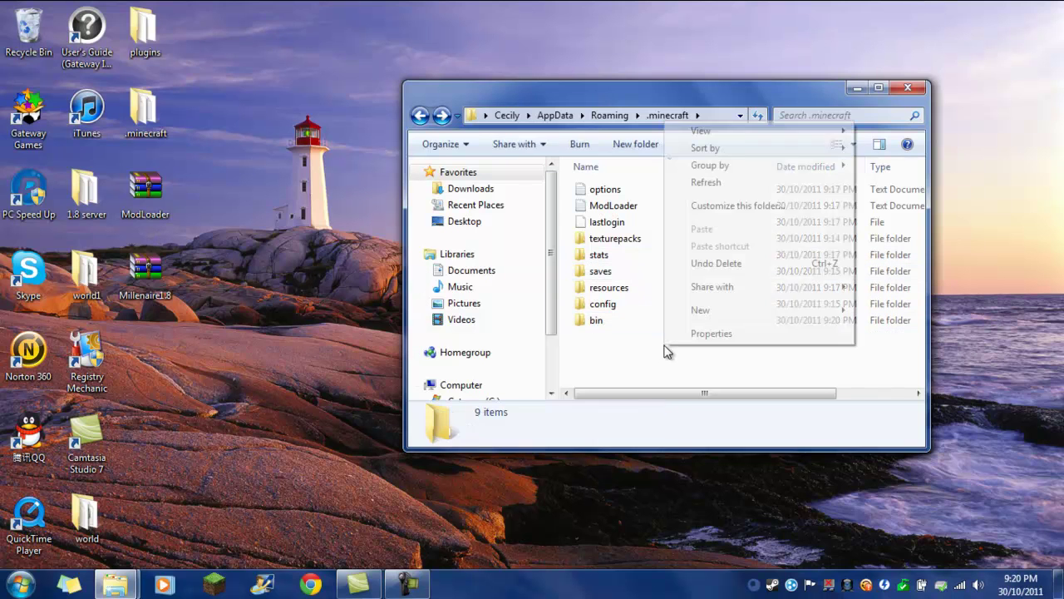
mouse_move(728, 319)
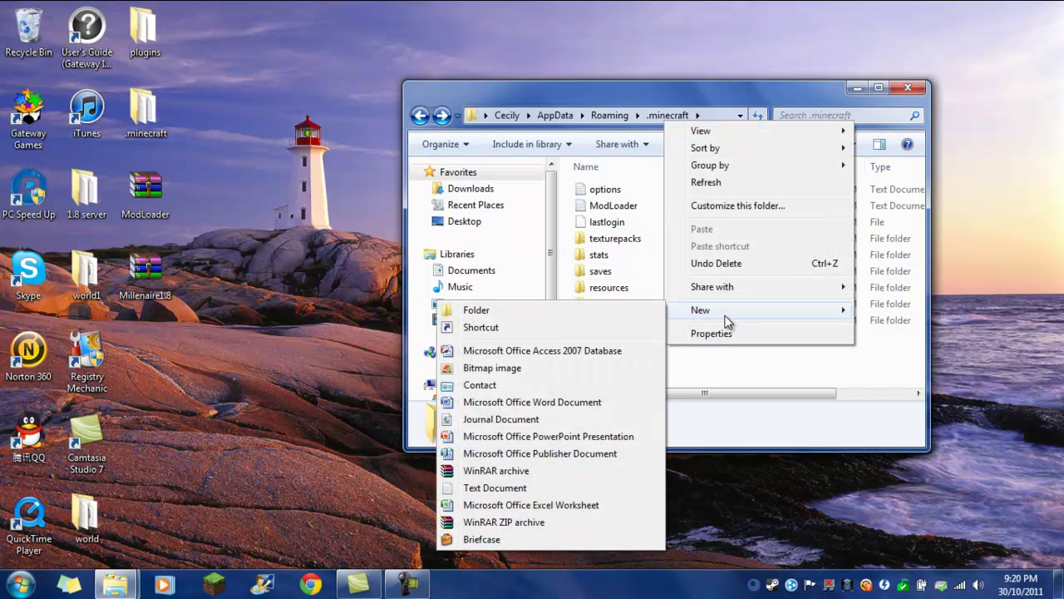
left_click(532, 309)
type("mods")
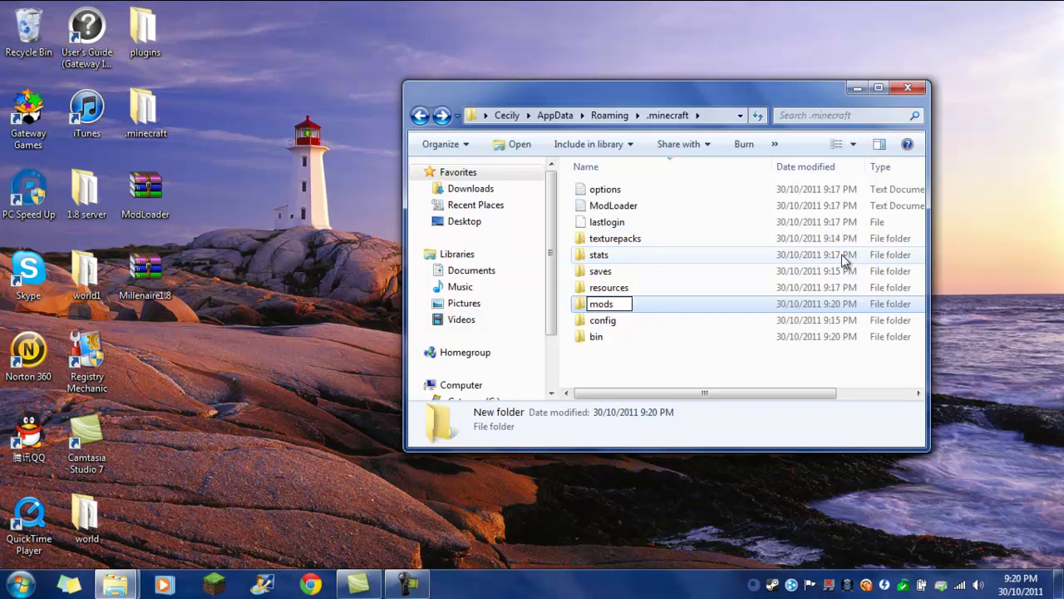
key("Return")
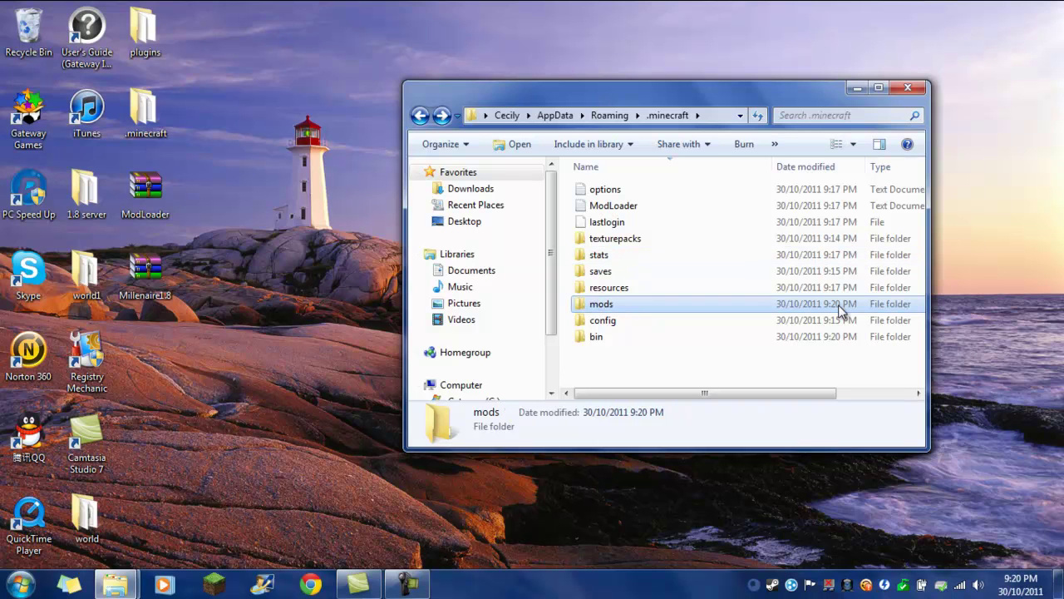
- Copy millenaire1.8.zip from the "Put in mods folder" directory of the desktop's Millenaire1.8 archive into the new mods folder
double_click(840, 309)
double_click(145, 271)
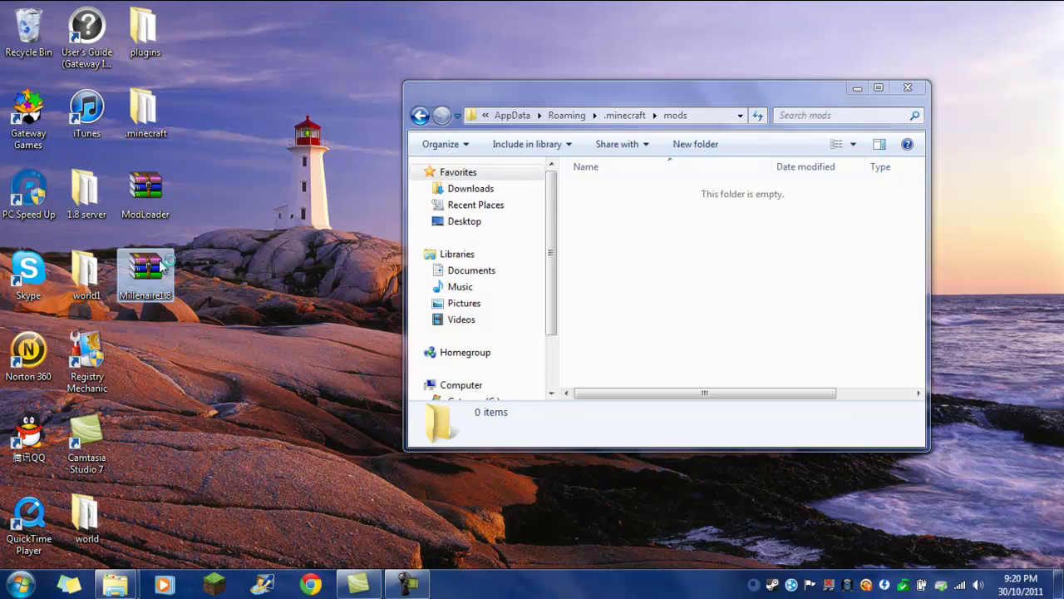
double_click(494, 230)
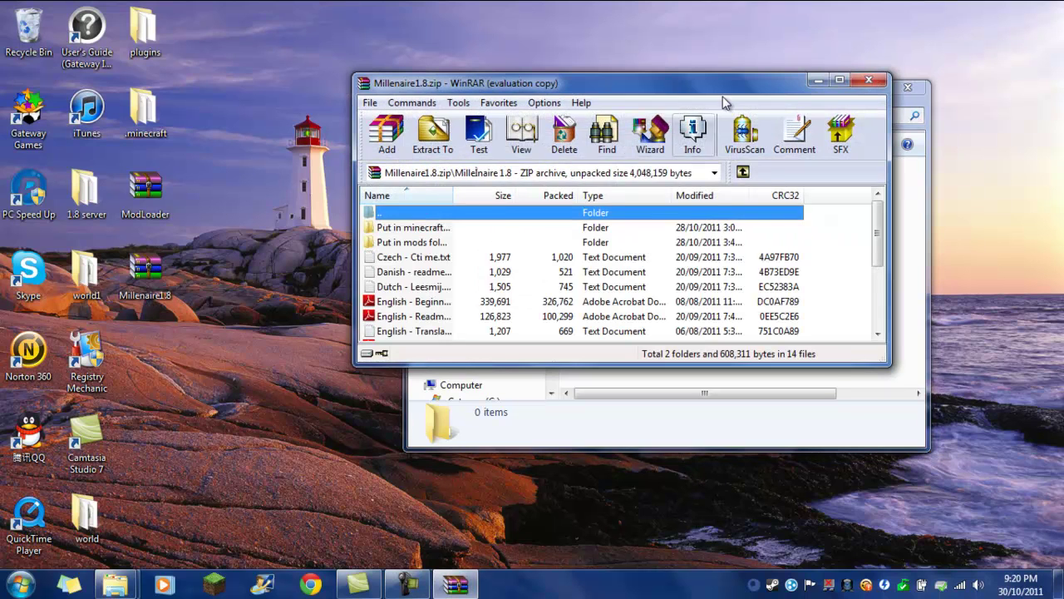
left_click(682, 235)
left_click_drag(700, 78, 340, 34)
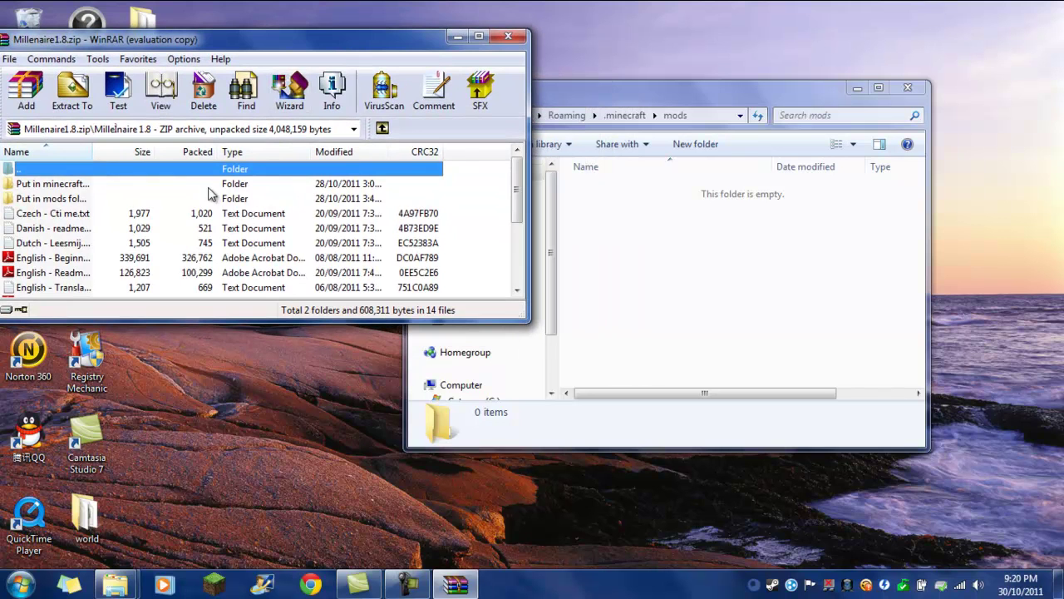
double_click(190, 200)
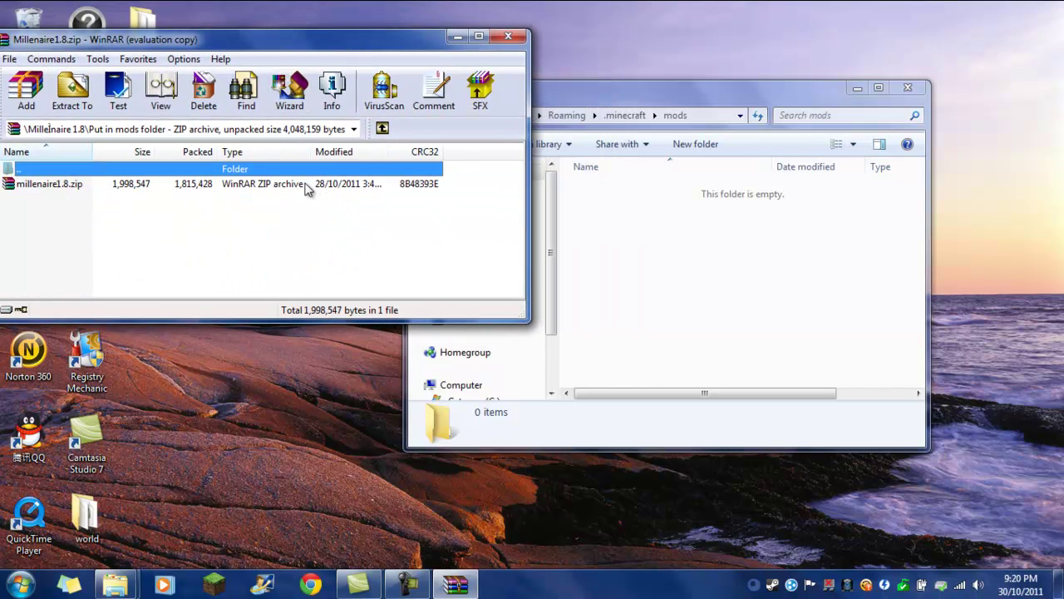
left_click_drag(192, 193, 728, 228)
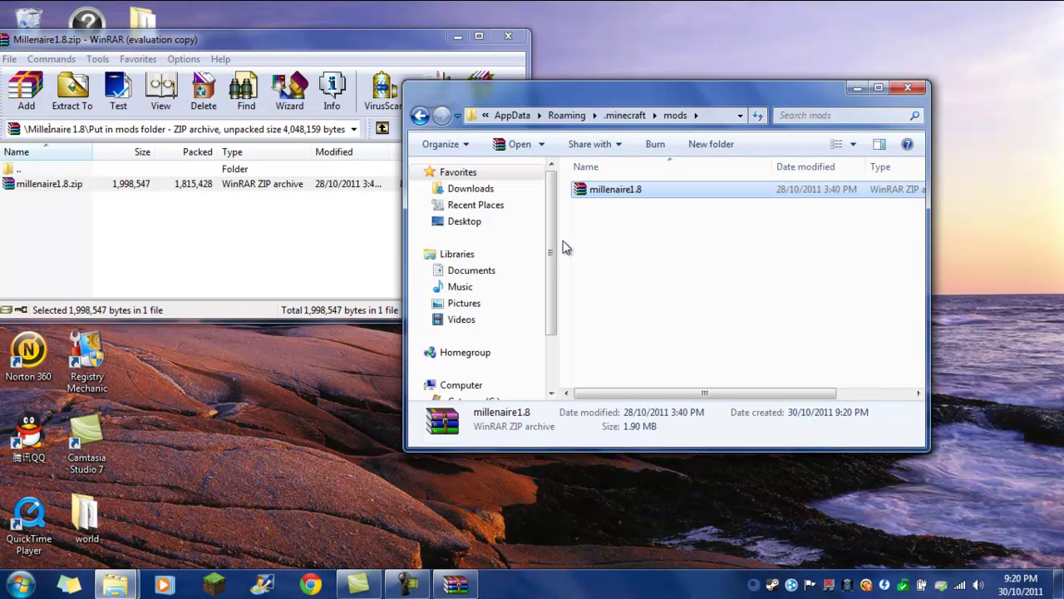
- Copy the millenaire and millenaire-custom folders from the archive's "Put in minecraft folder" directory into .minecraft, and close both windows
left_click(394, 86)
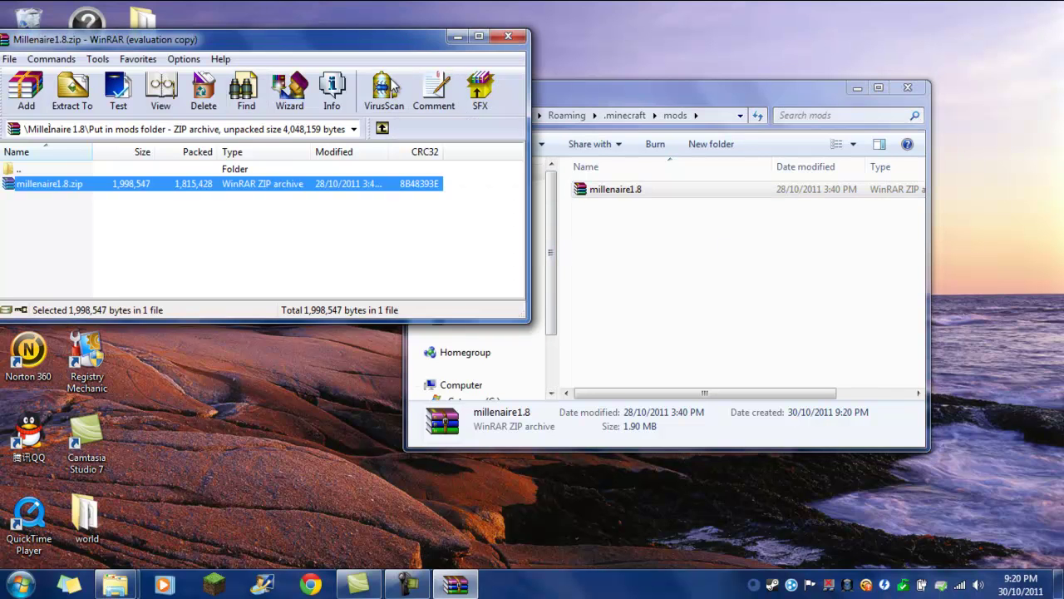
left_click(380, 129)
left_click_drag(595, 106, 634, 107)
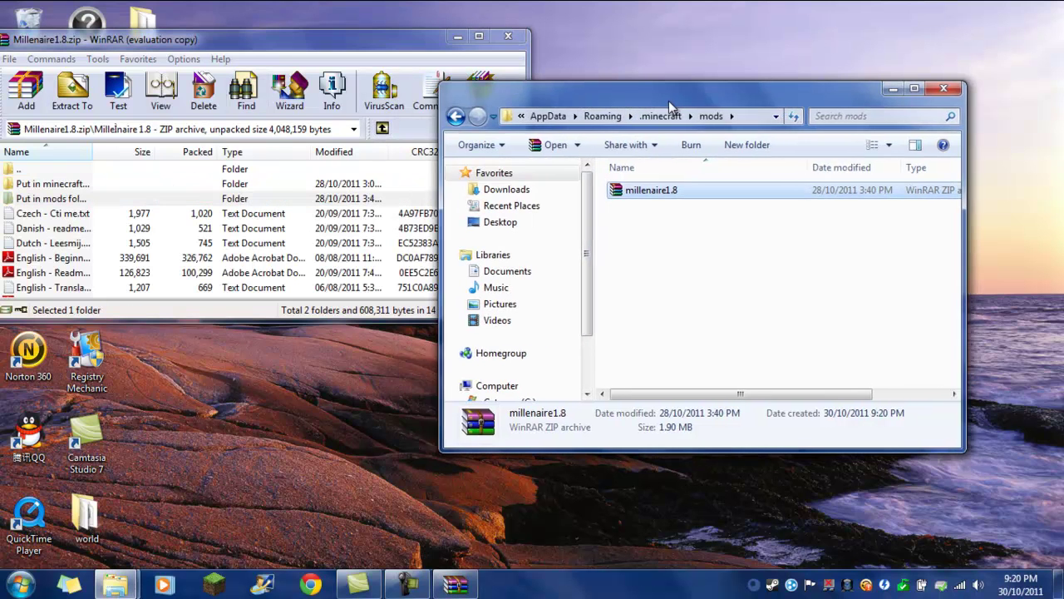
left_click(460, 118)
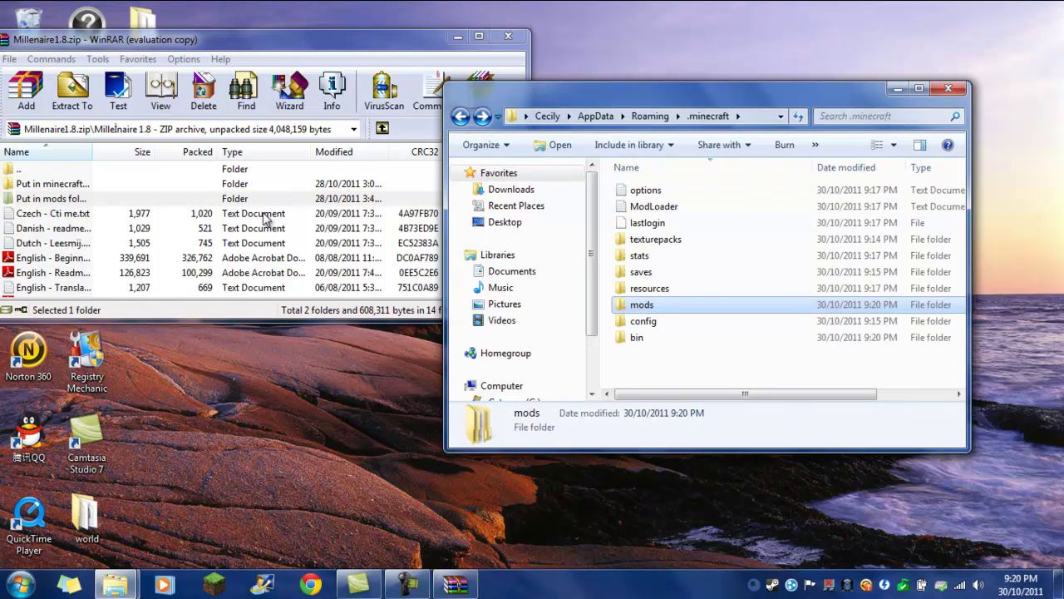
double_click(84, 186)
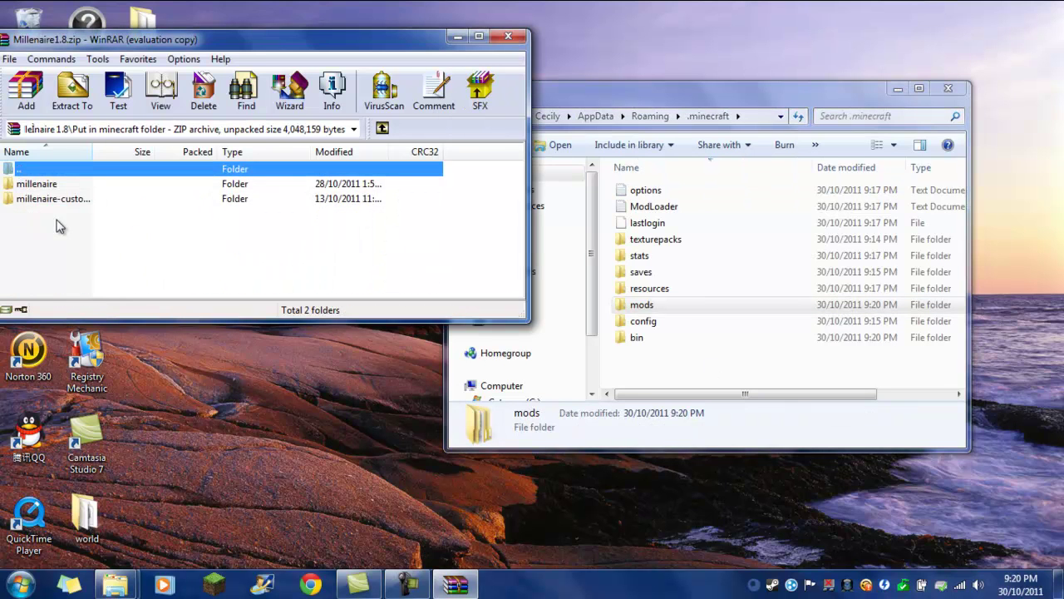
left_click_drag(58, 226, 637, 374)
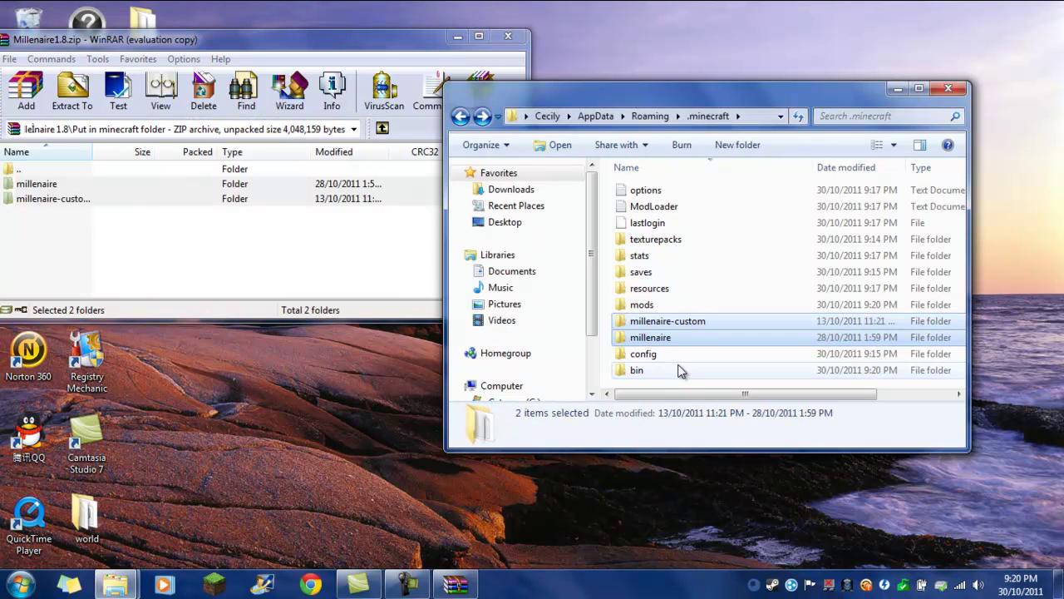
left_click(508, 37)
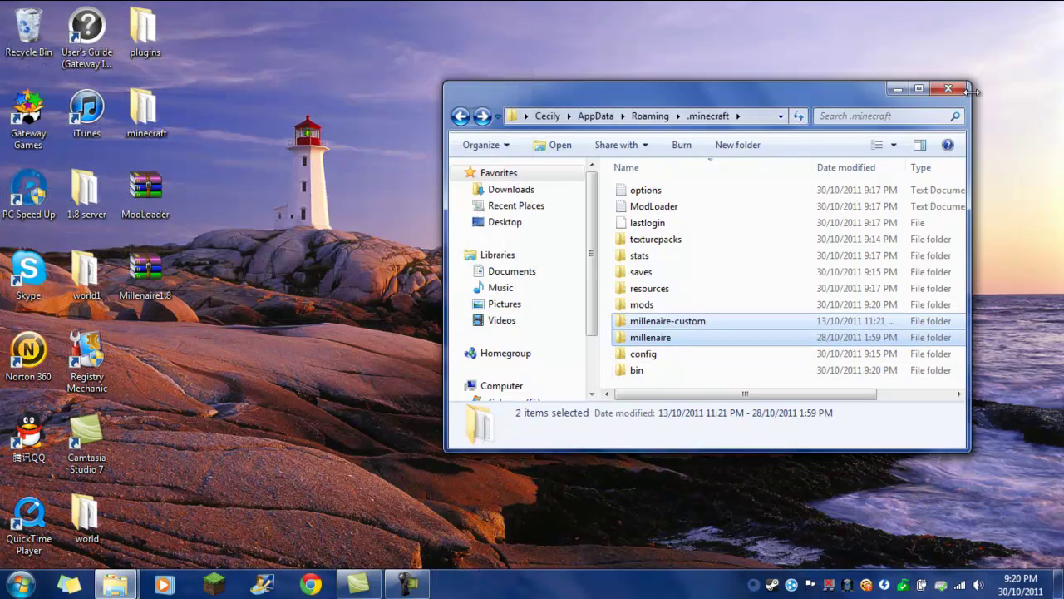
left_click(948, 88)
- Switch to Minecraft, log in with the remembered account and maximize the game window
left_click(215, 583)
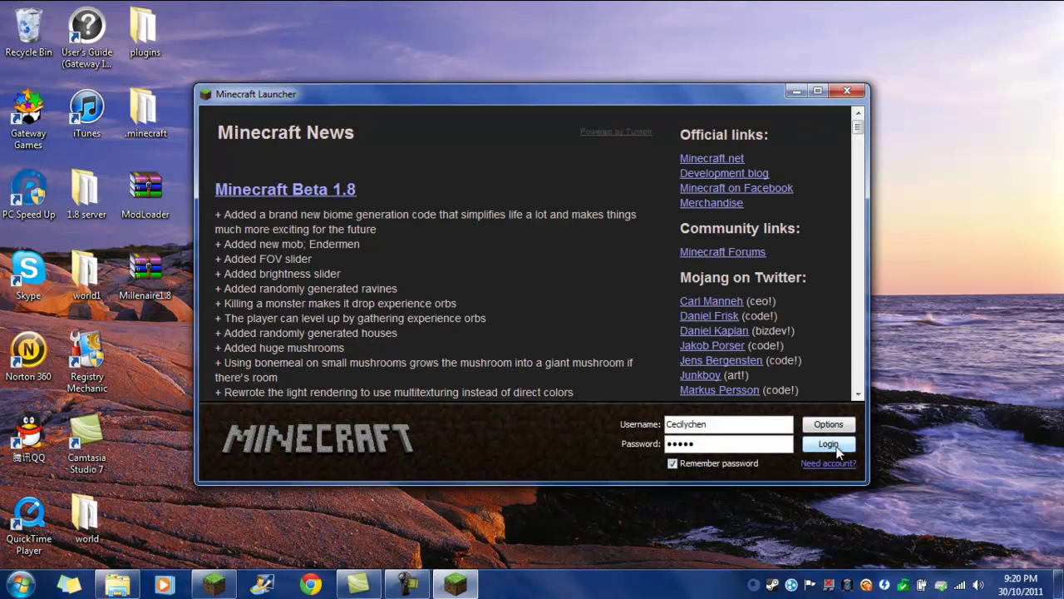
left_click(836, 446)
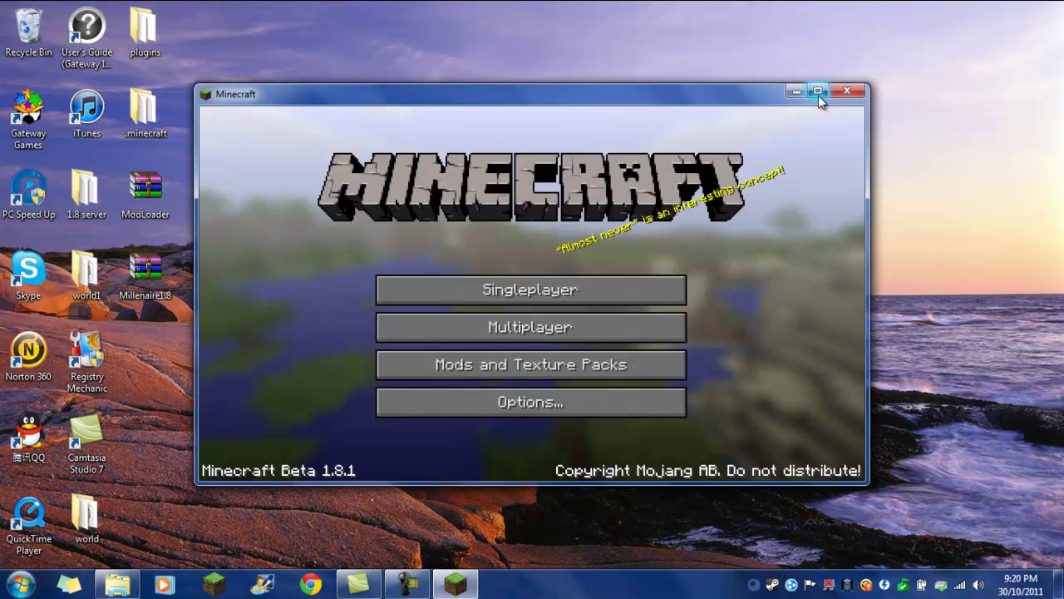
left_click(817, 91)
- Open the singleplayer world list and delete the existing world New Worlddasdas
left_click(520, 250)
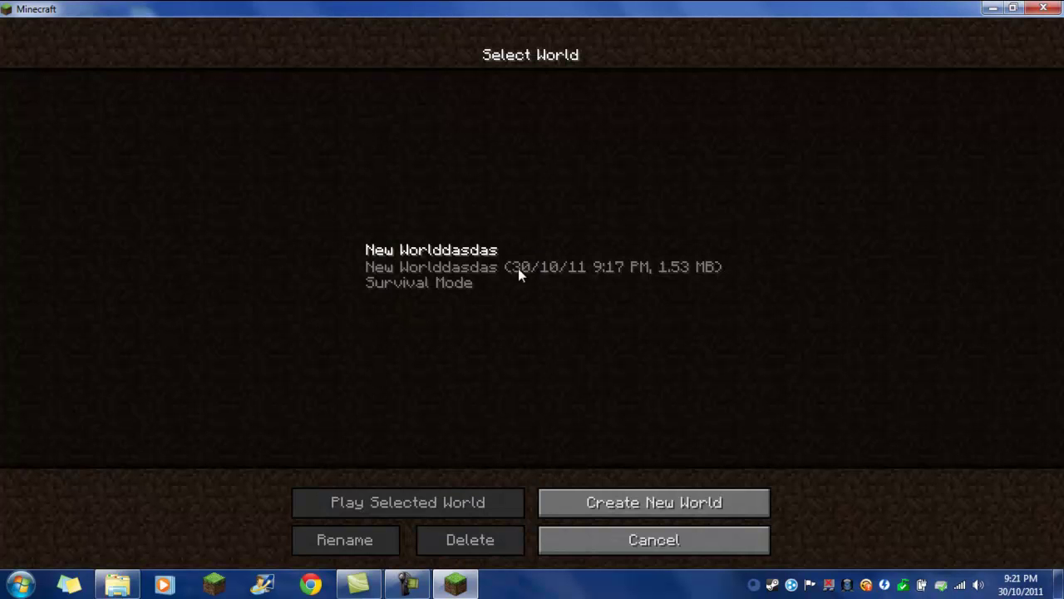
left_click(518, 268)
left_click(470, 540)
left_click(498, 273)
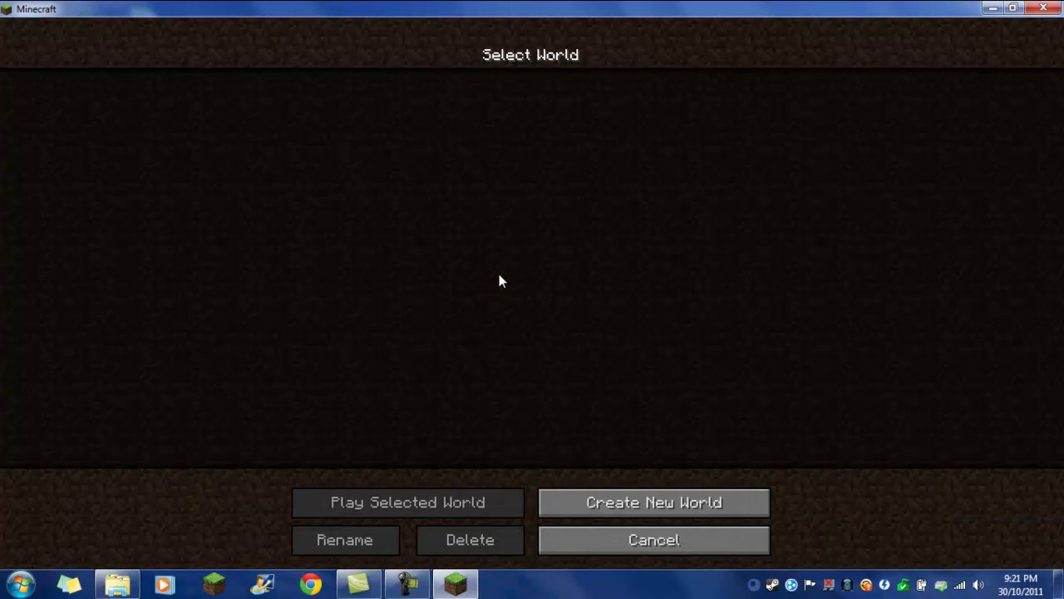
- Create a new Survival mode world named TEST
left_click(555, 503)
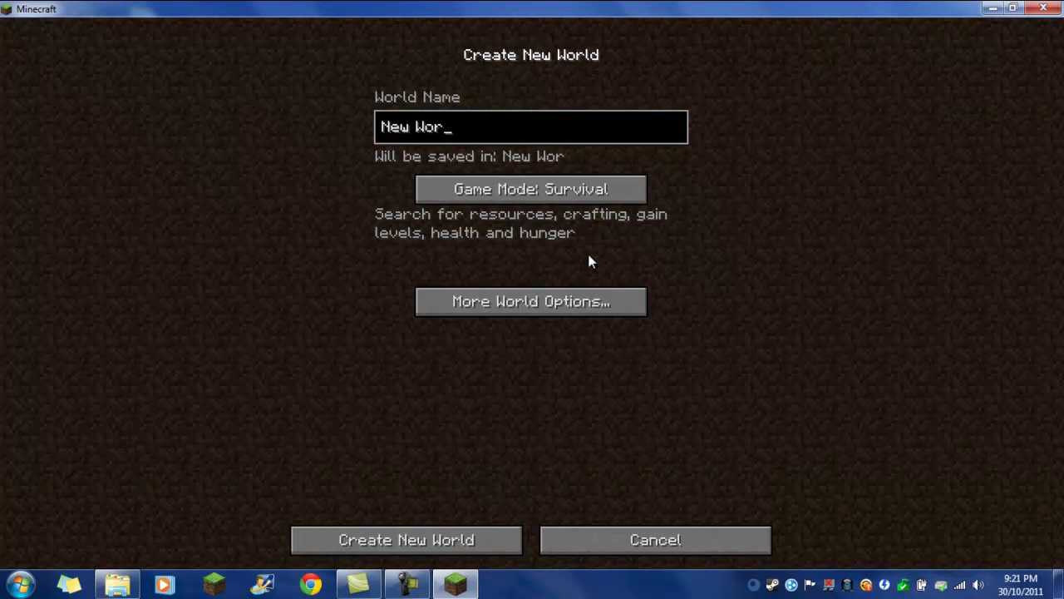
key("BackSpace")
key("BackSpace")
key("BackSpace")
key("BackSpace")
key("BackSpace")
key("BackSpace")
key("BackSpace")
type("T")
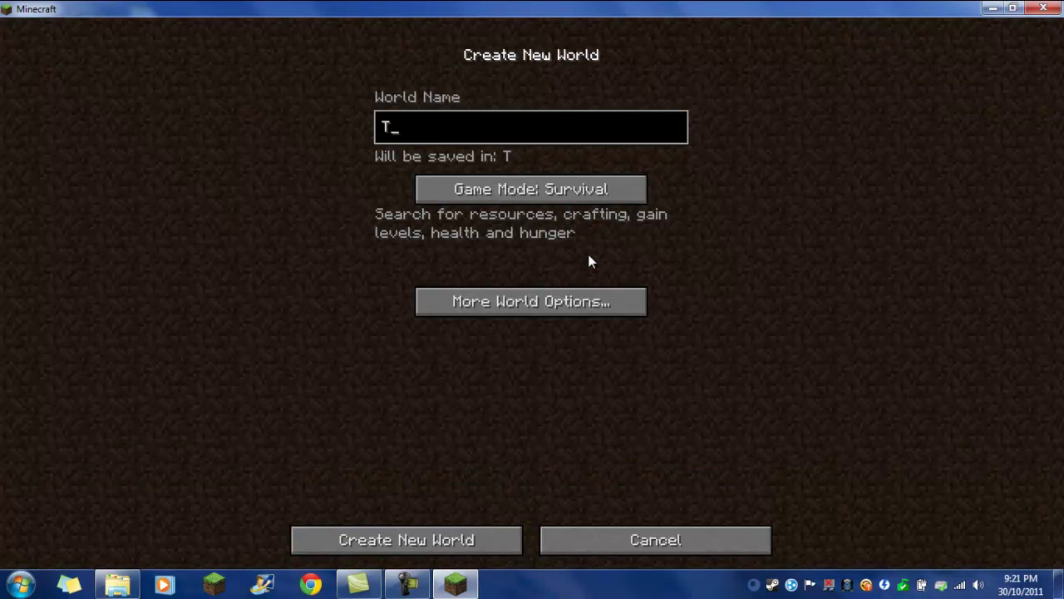
type("EST")
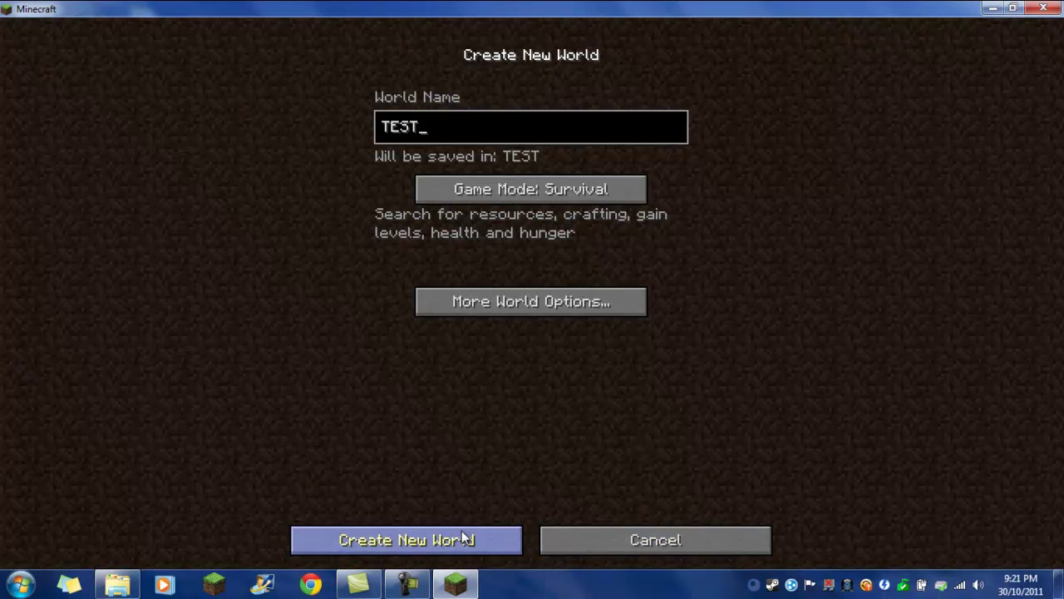
left_click(462, 539)
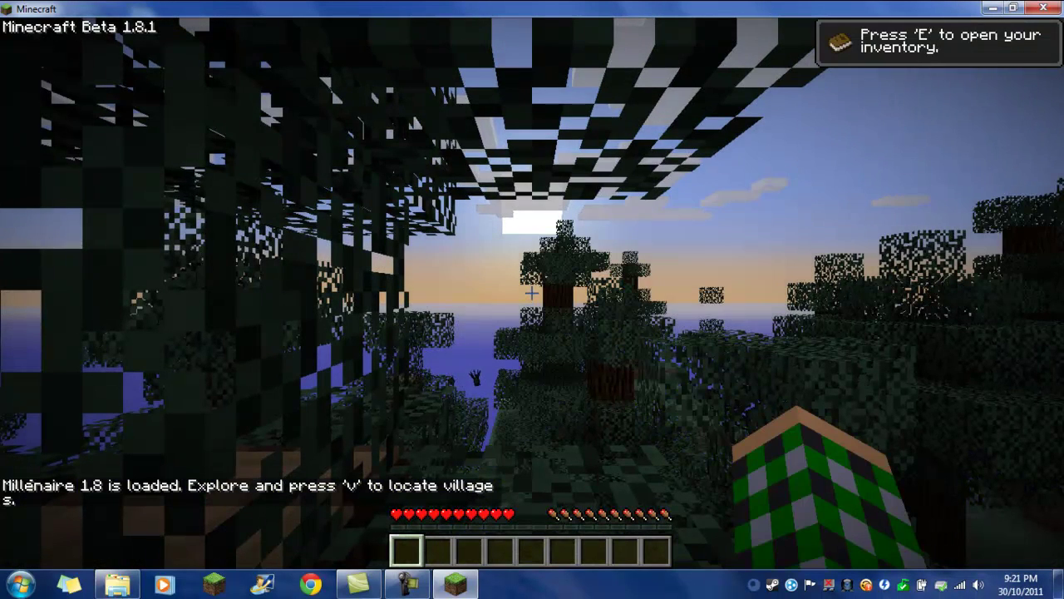
- Walk through the forest and check for nearby villages with Millénaire's village locator
key("w")
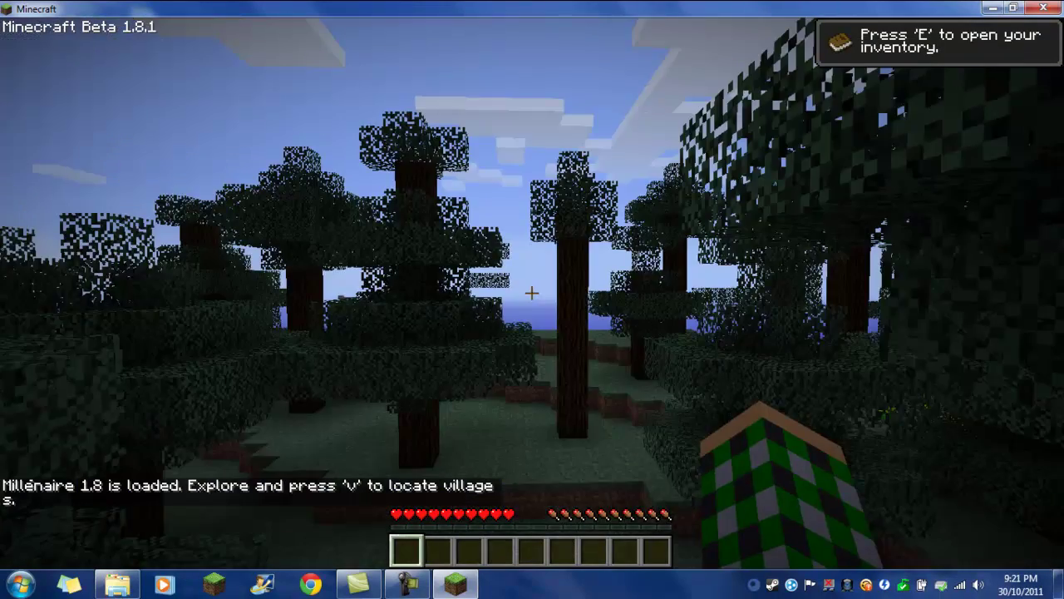
key("w")
key("space")
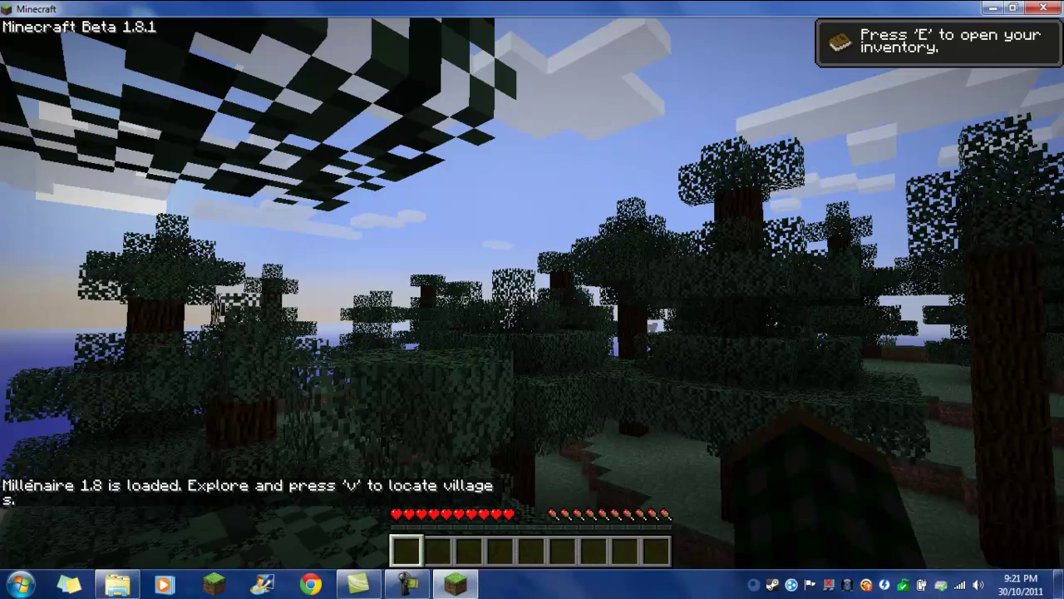
key("v")
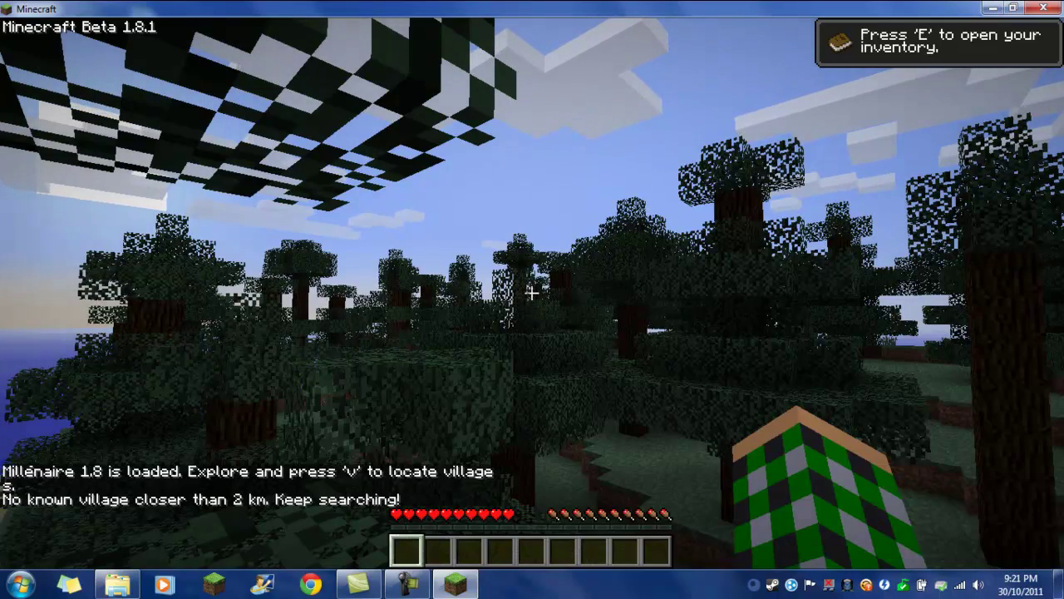
key("w")
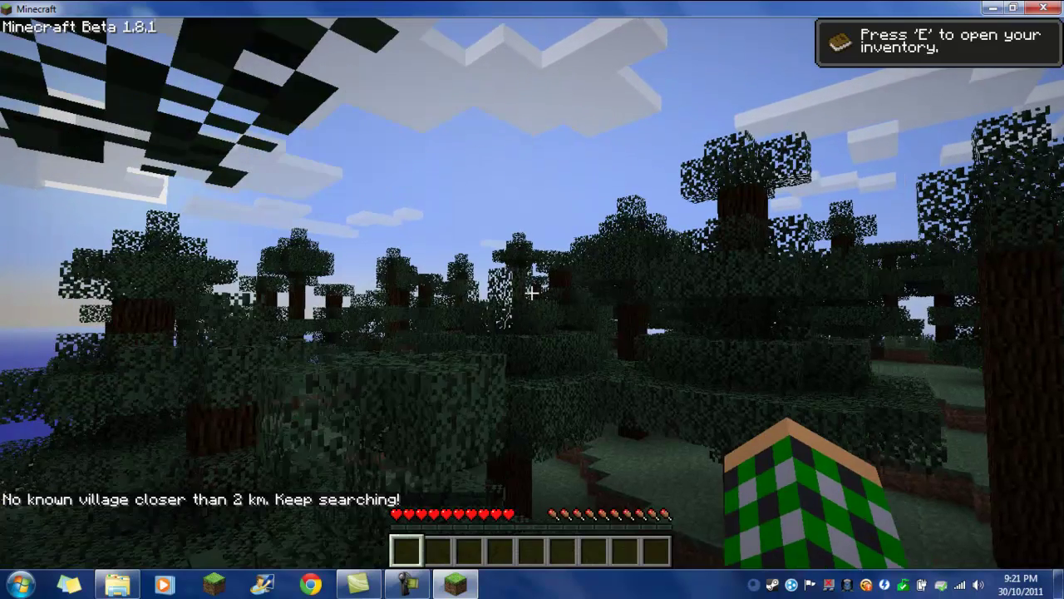
key("w")
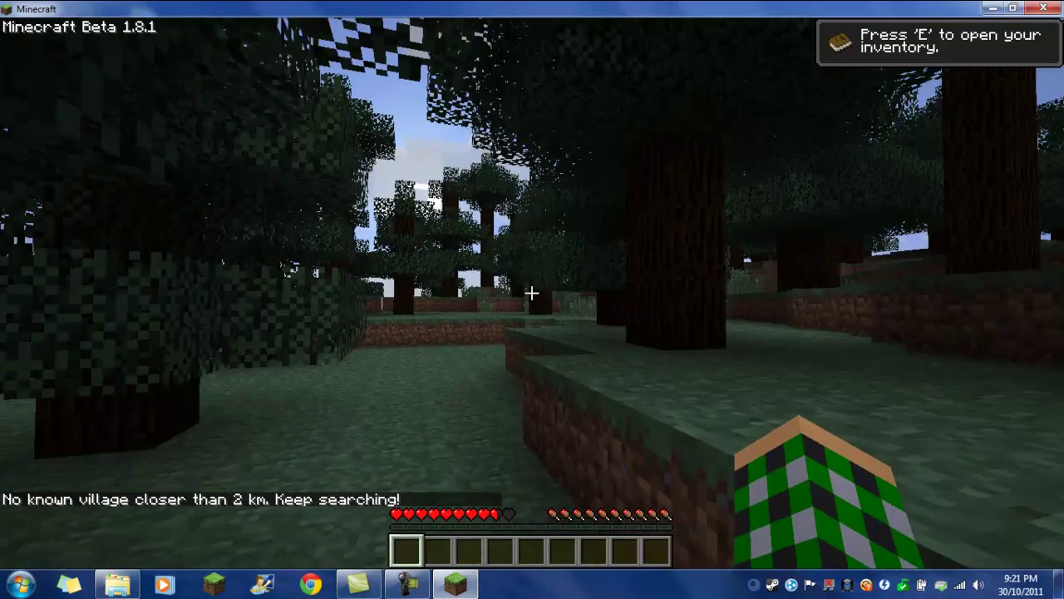
key("w")
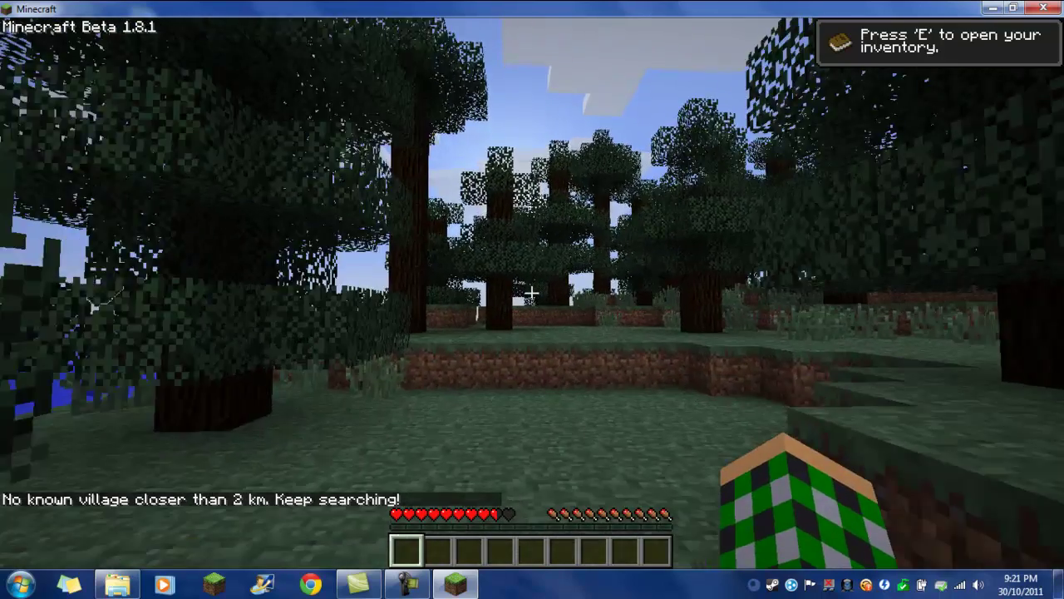
key("w")
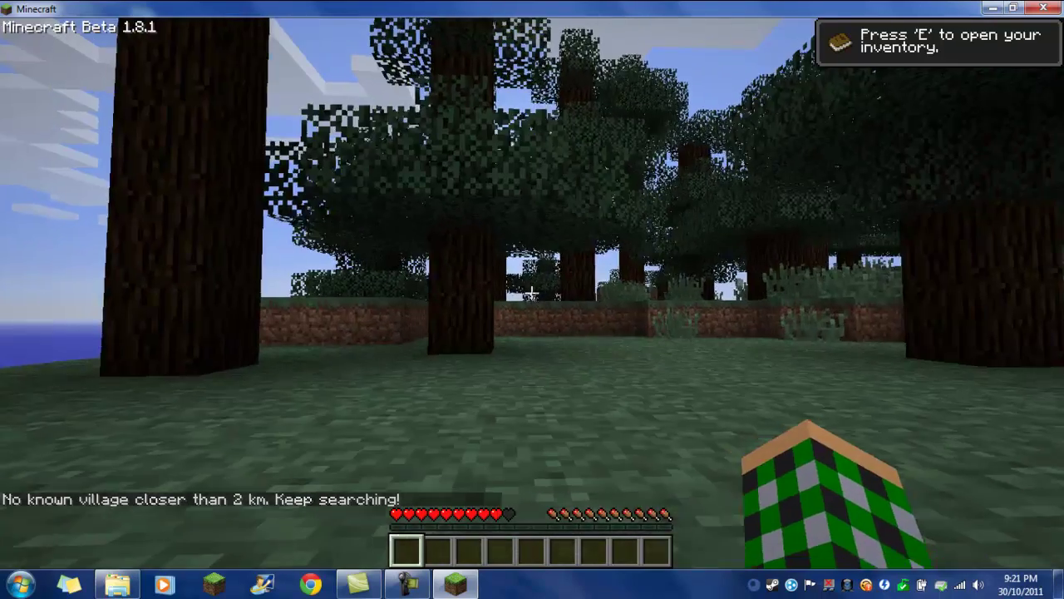
key("w")
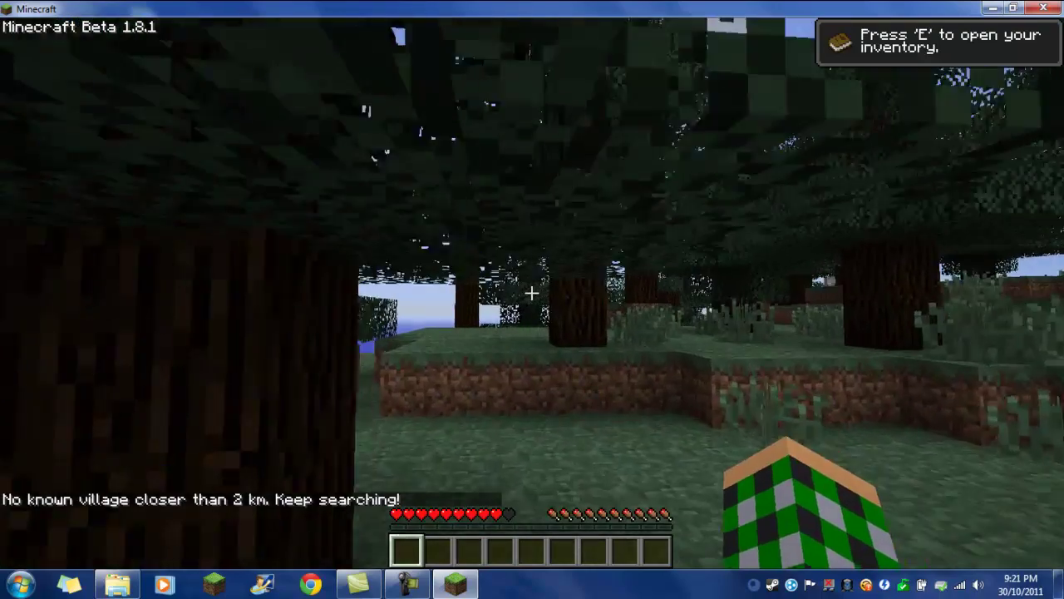
key("w")
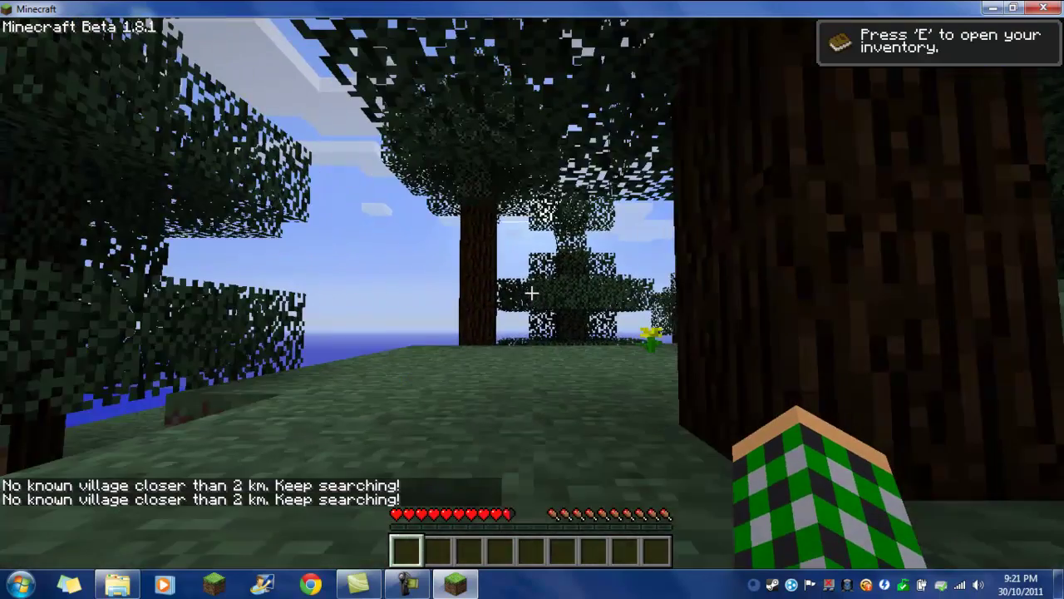
key("w")
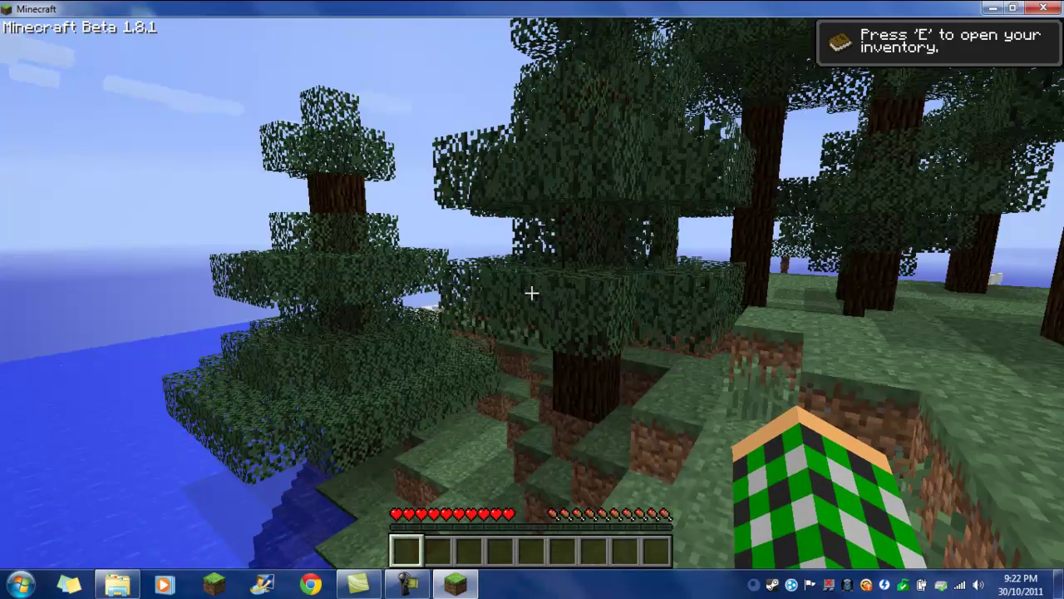
key("w")
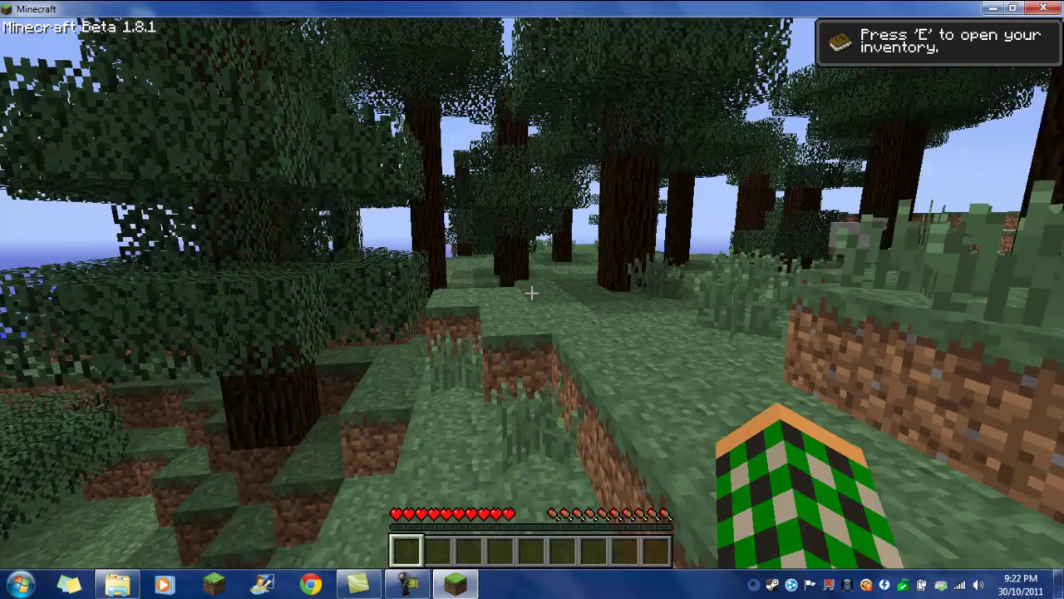
- Walk east through the forest toward the village of Calakmul, checking its distance with the village locator
key("w")
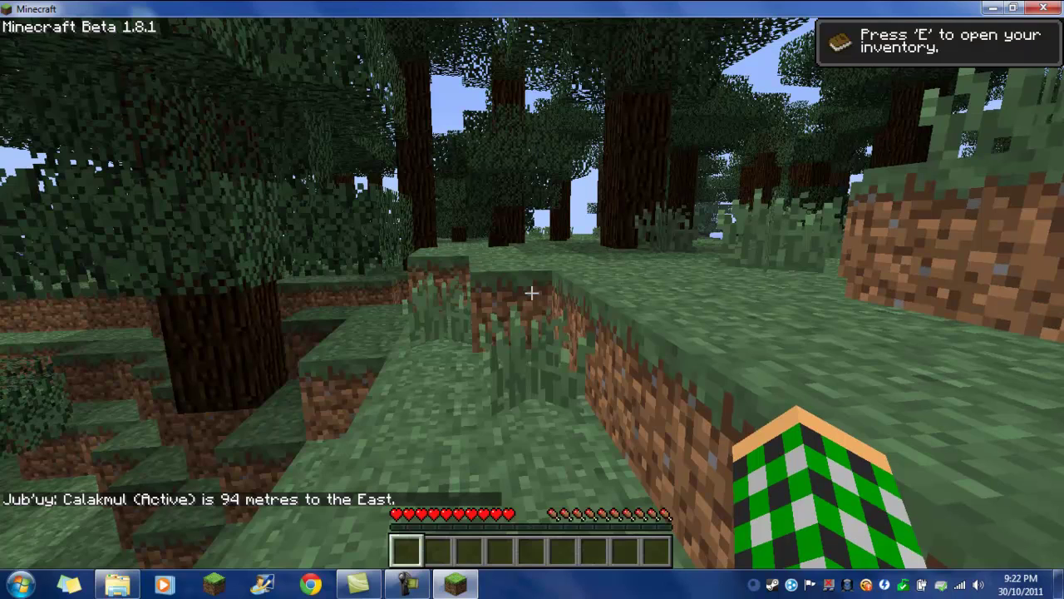
key("w")
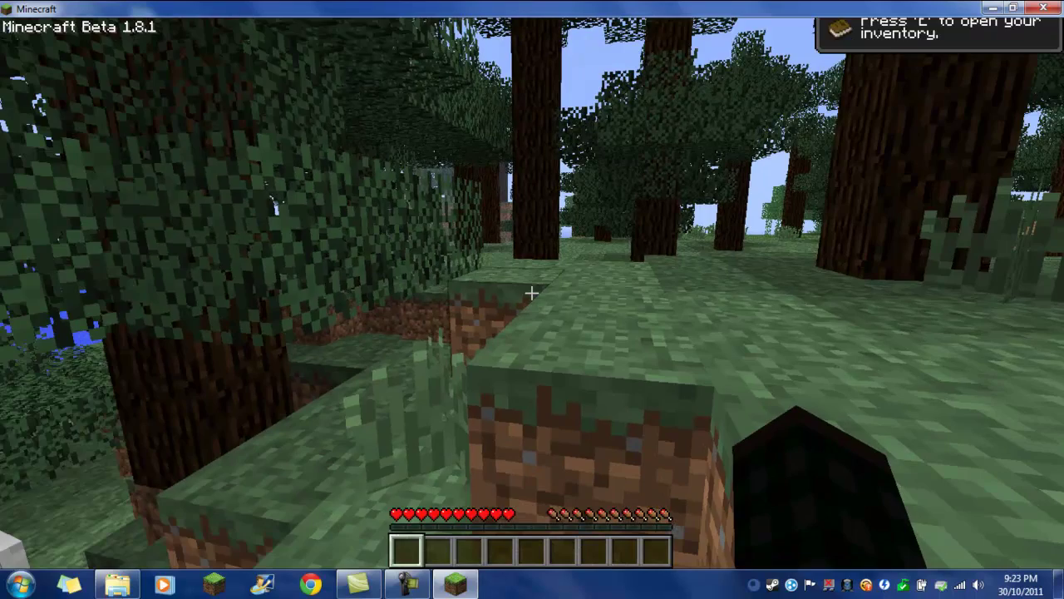
key("w")
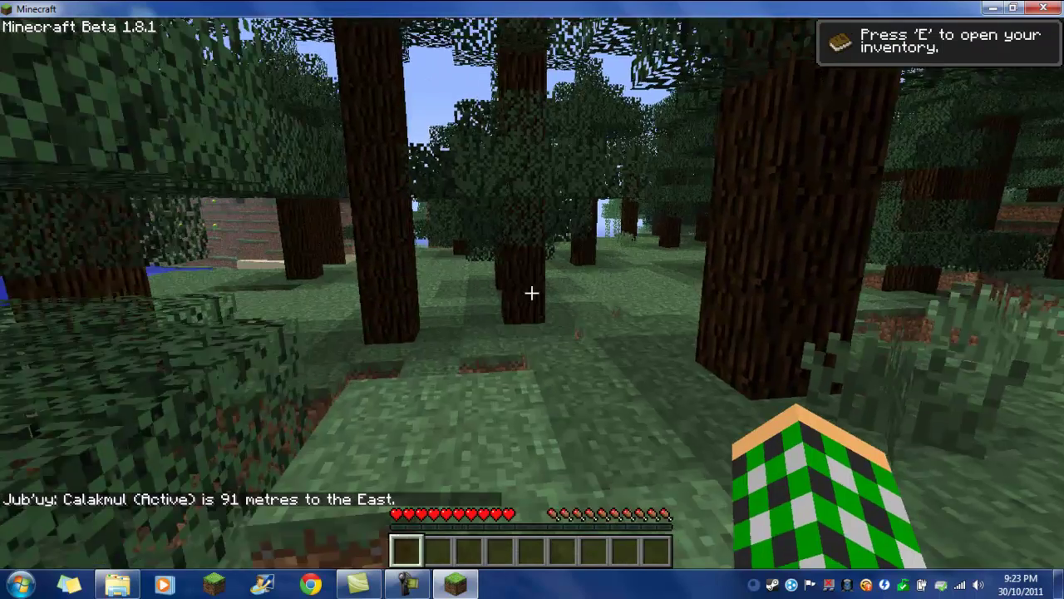
key("w")
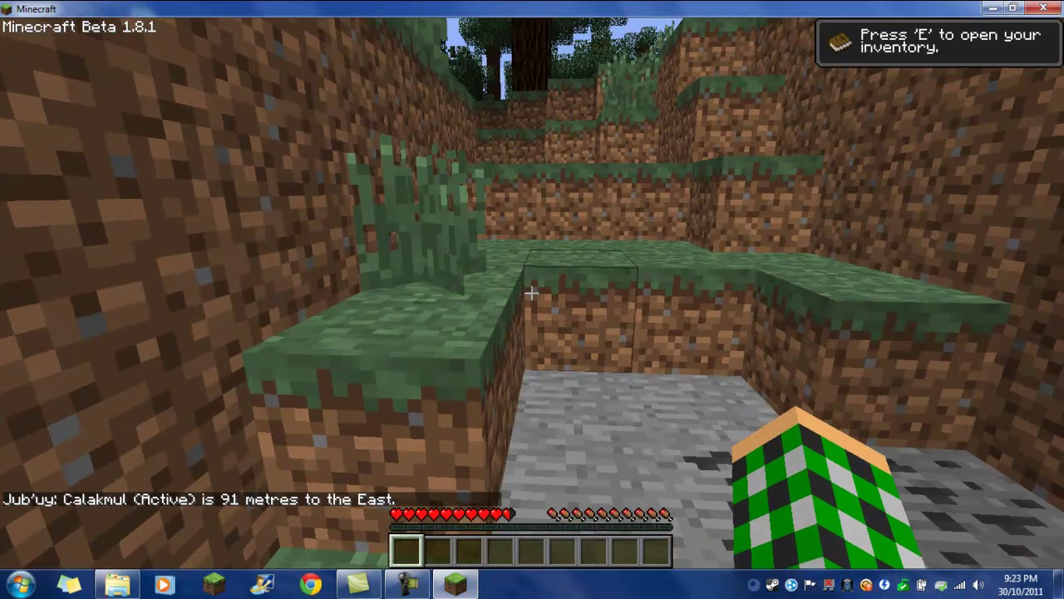
- Set the video graphics quality to Fast and return to the game
key("Escape")
left_click(536, 295)
left_click(532, 295)
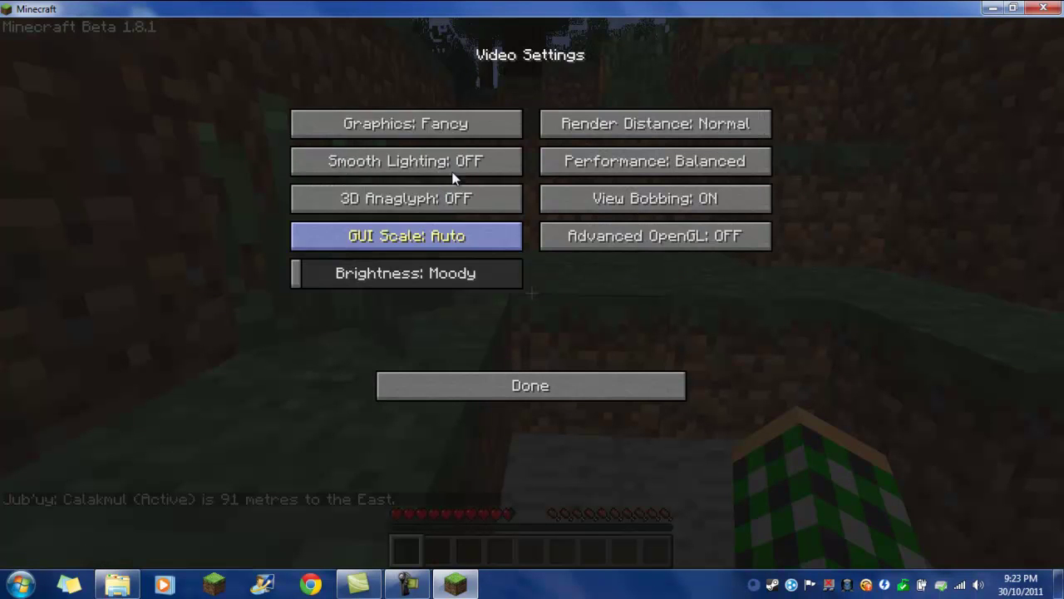
left_click(461, 134)
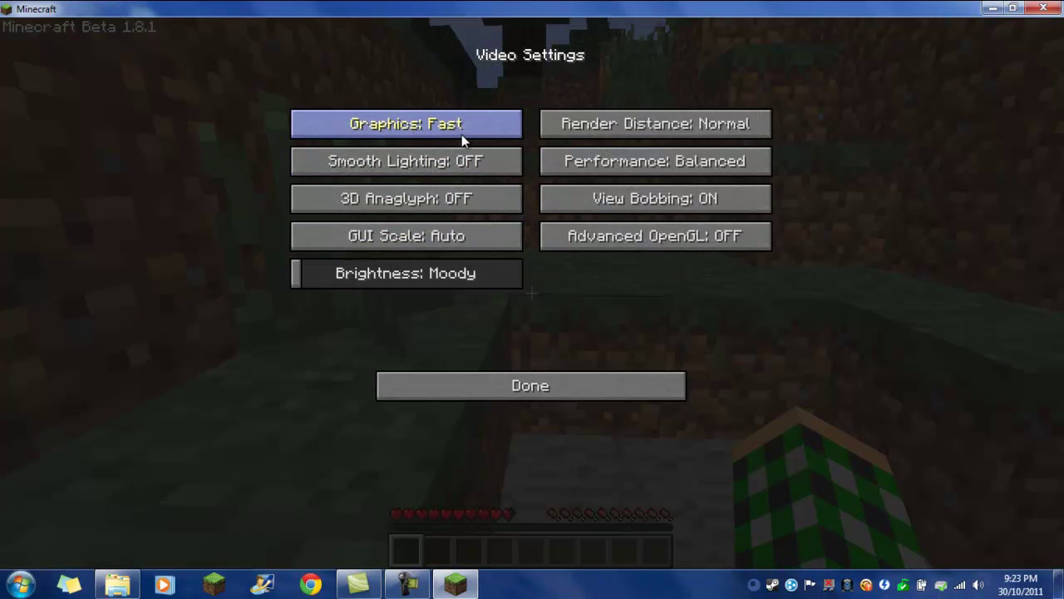
left_click(546, 382)
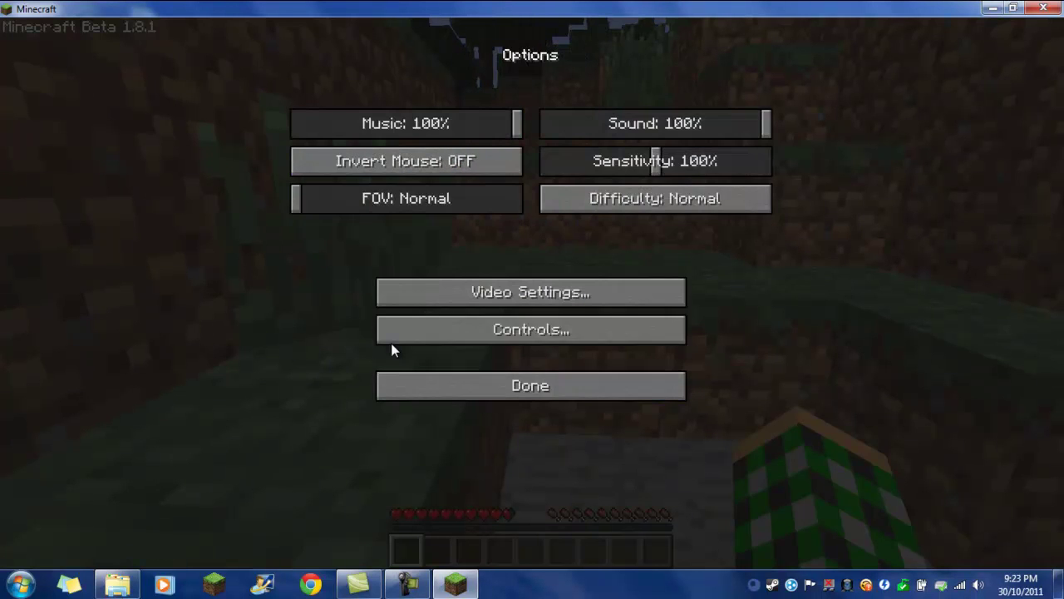
left_click(529, 397)
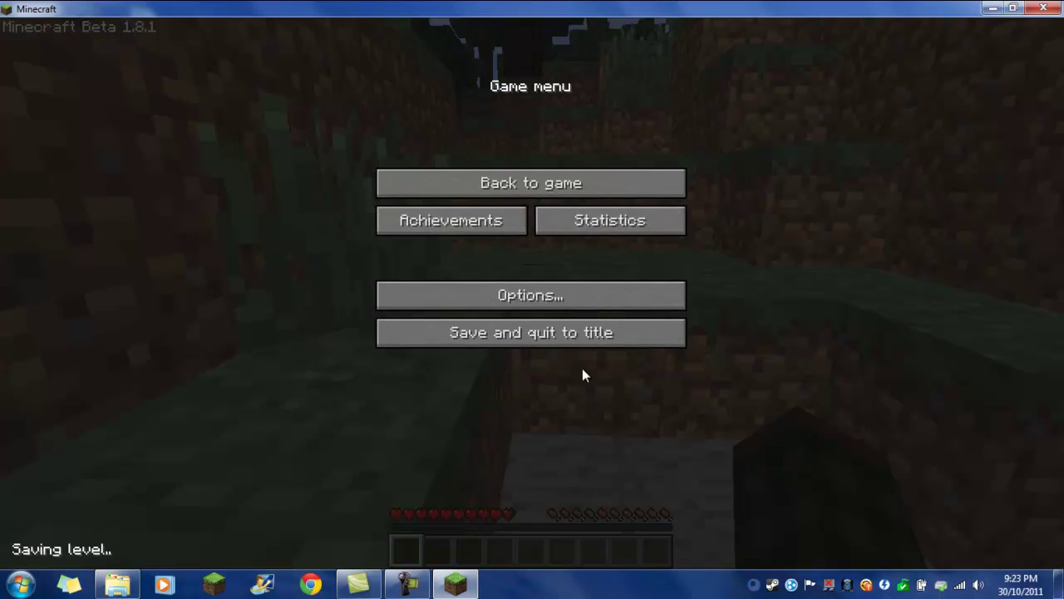
left_click(545, 176)
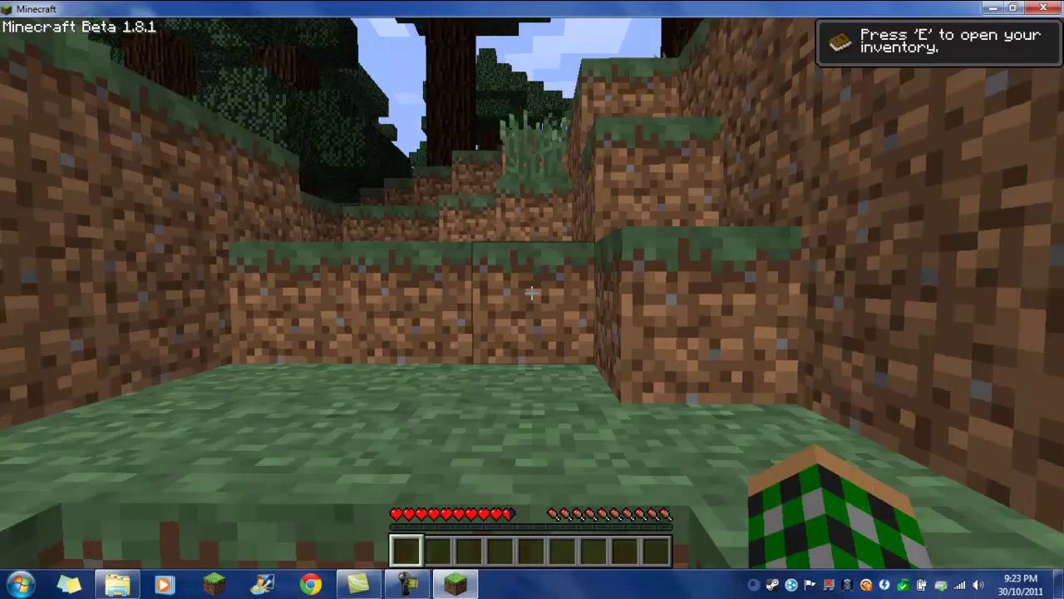
- Climb out of the dirt hollow and continue through the trees toward Calakmul, rechecking the village locator
key("w")
key("space")
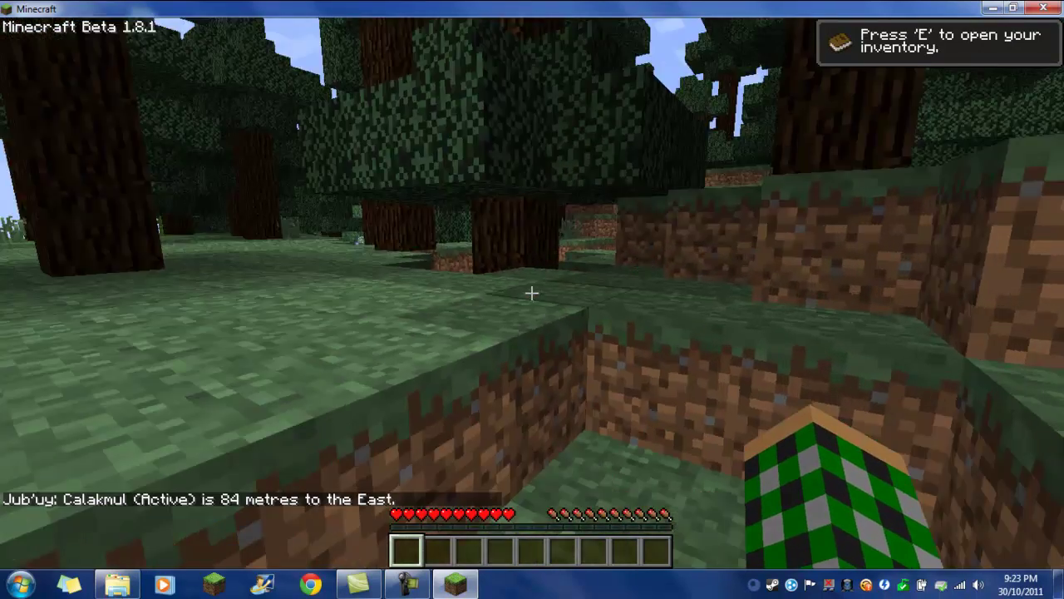
key("w")
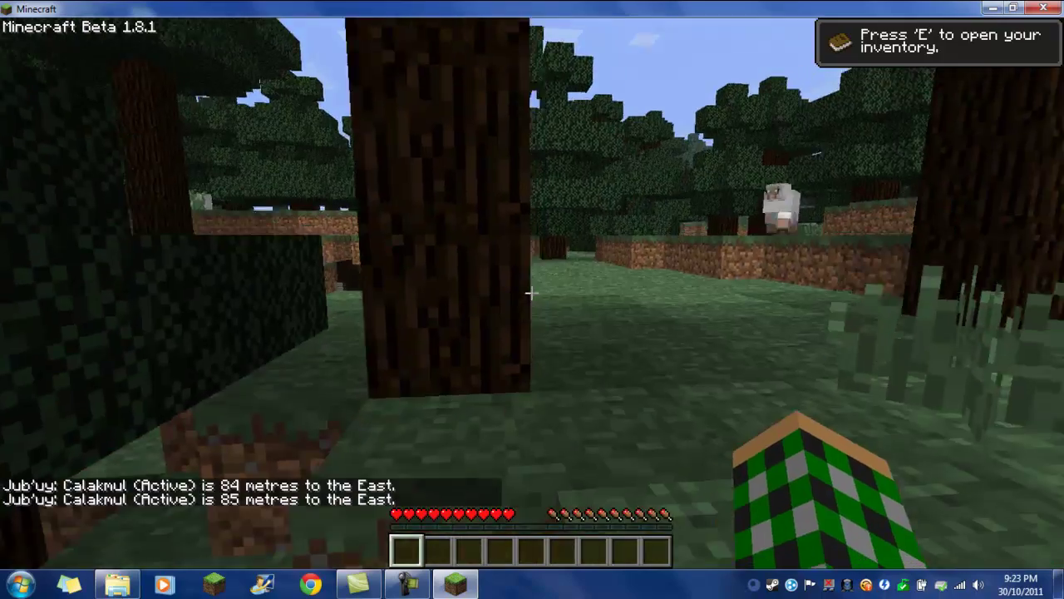
key("w")
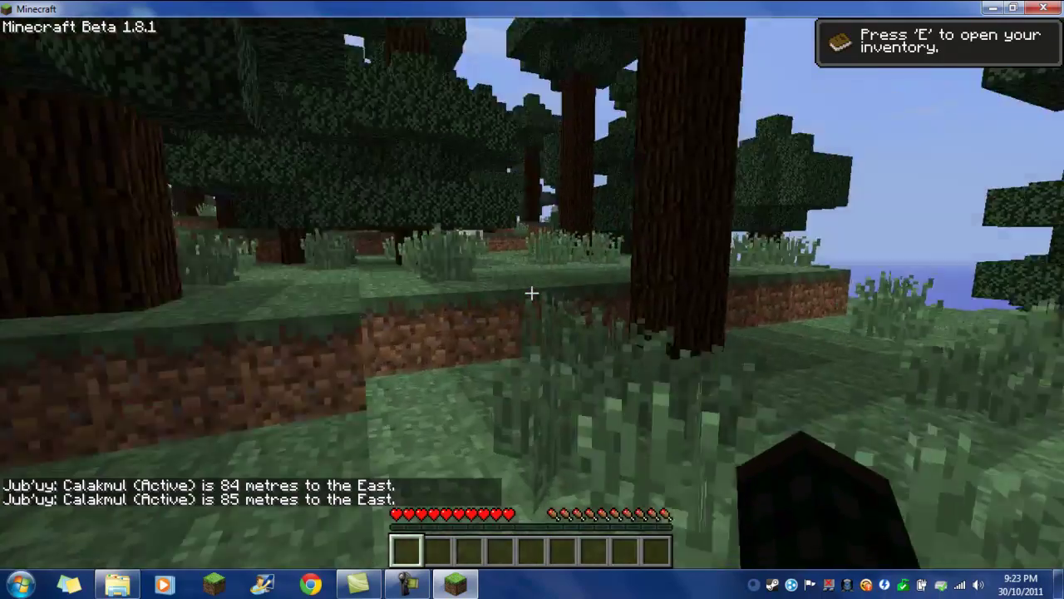
key("w")
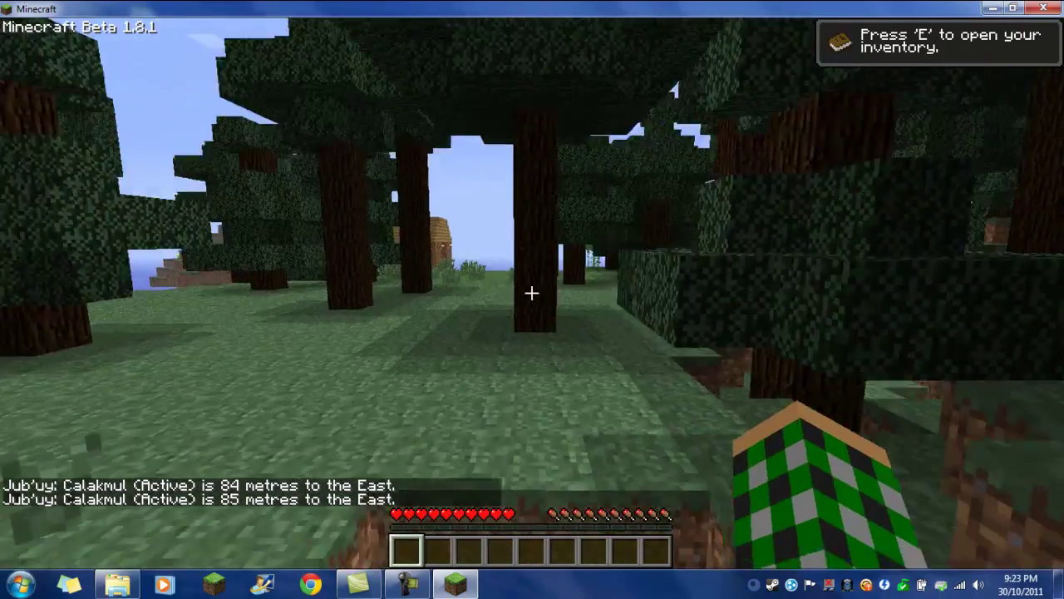
key("w")
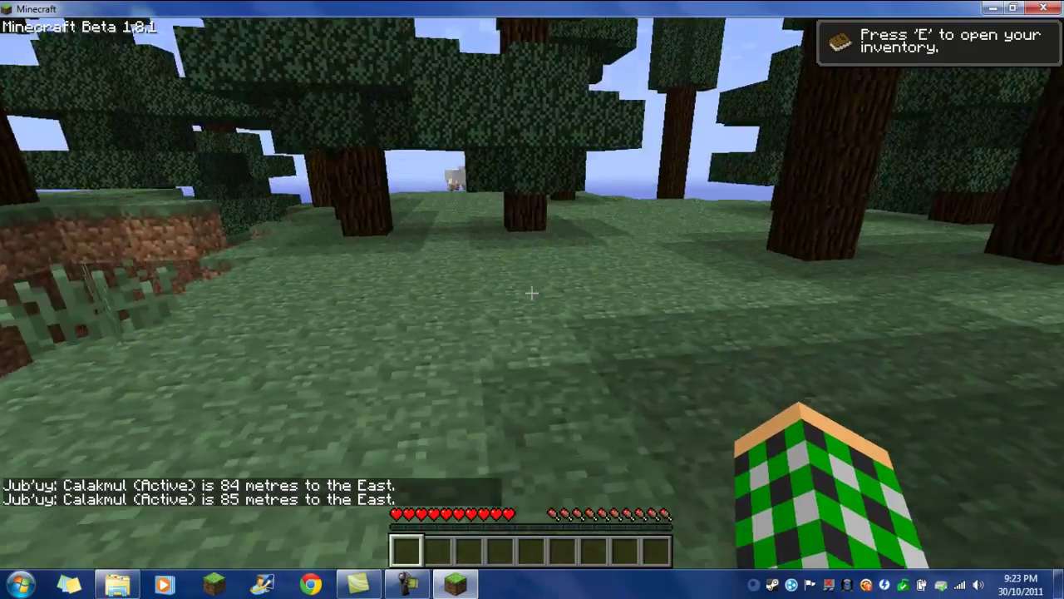
key("w")
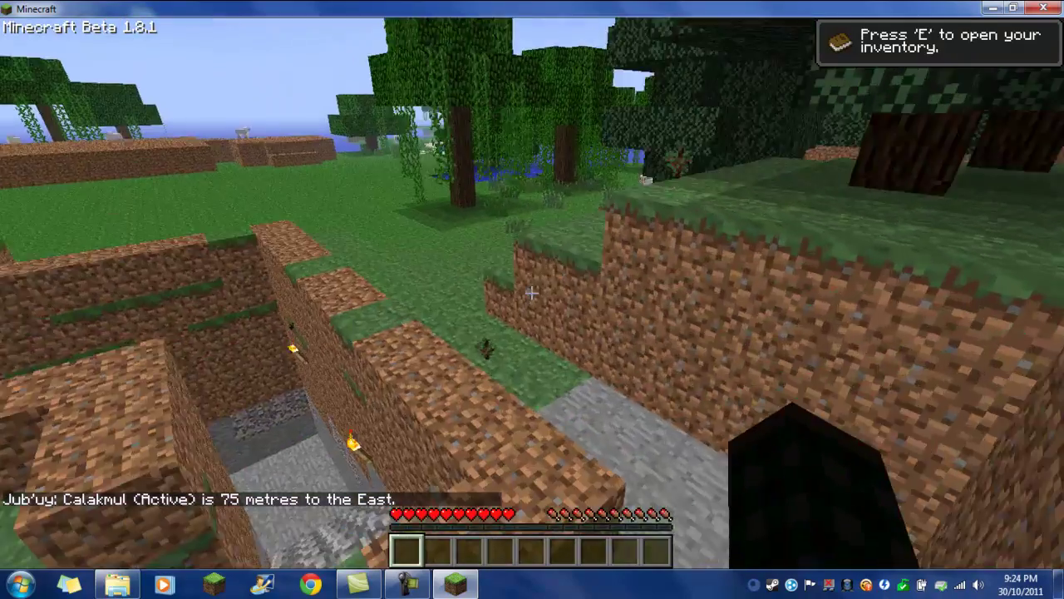
- Cross the grass clearing to the torch-lit cobblestone and dirt village building and go inside
key("s")
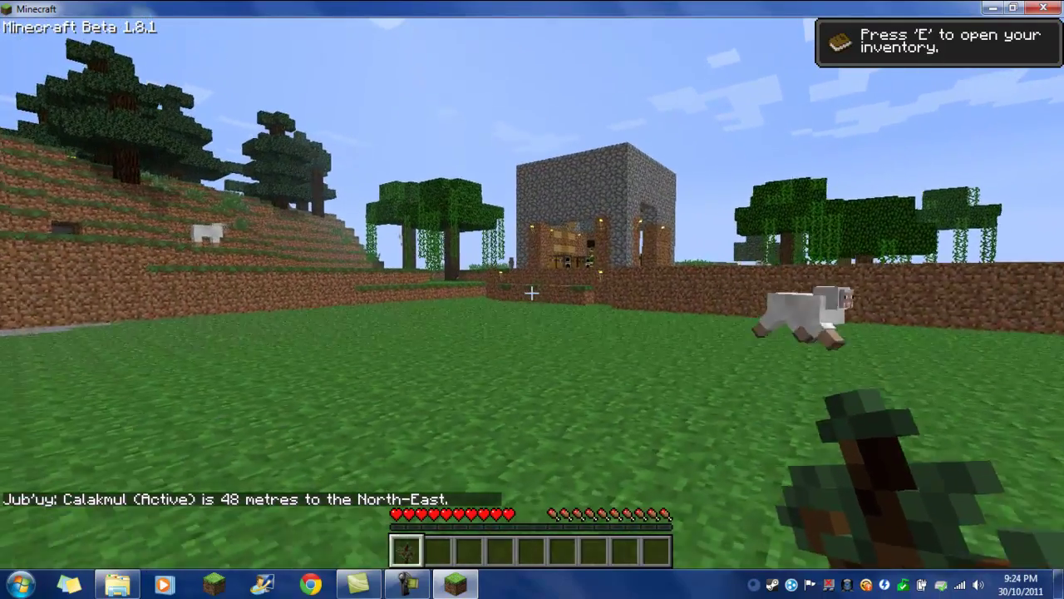
key("w")
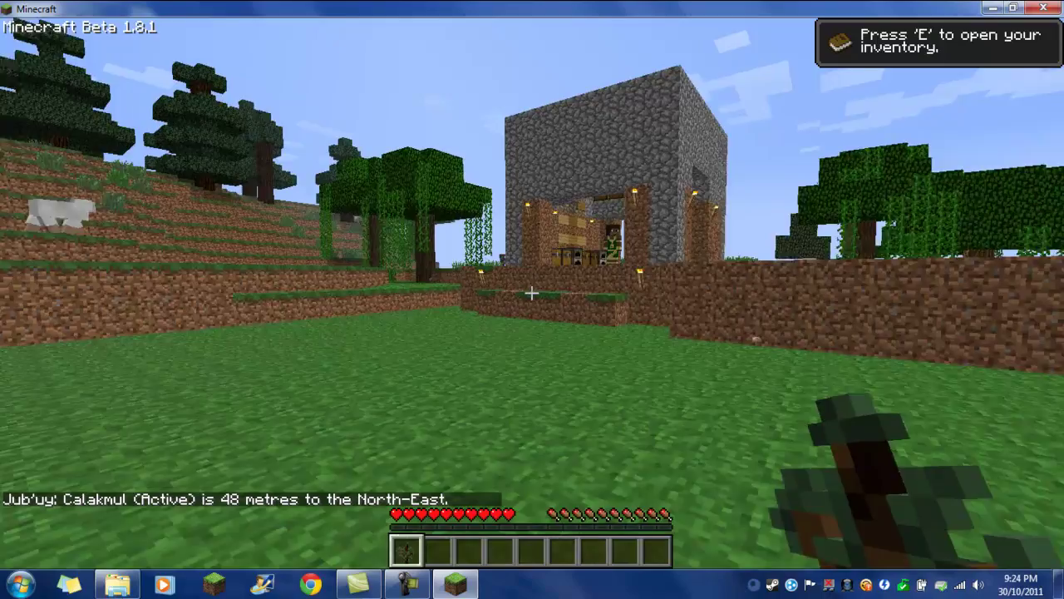
key("w")
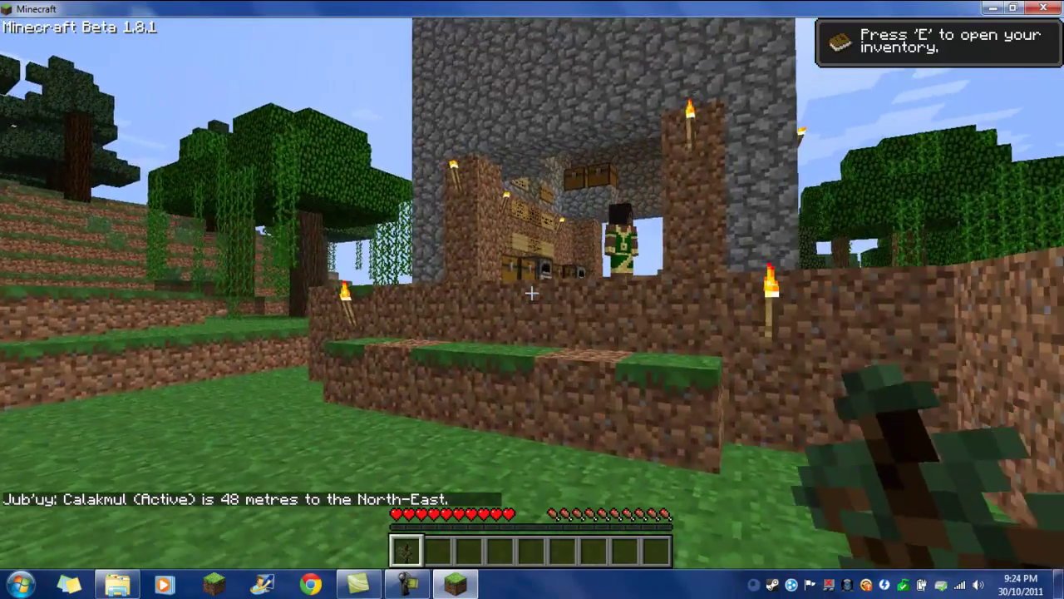
key("w")
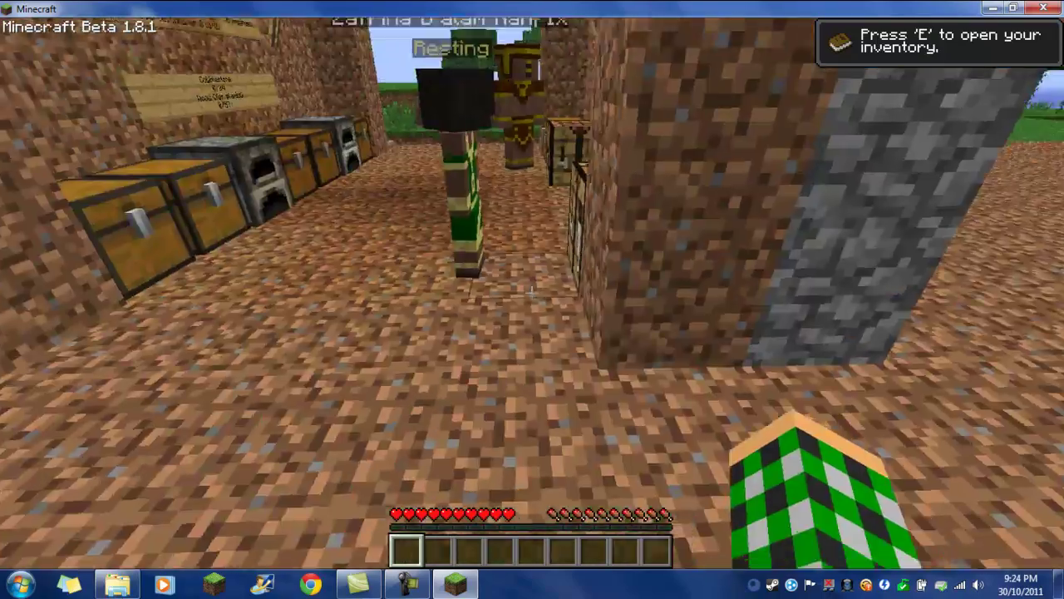
- Call over the villager in green, view the goods in the Muul trade window, and close it
right_click(532, 292)
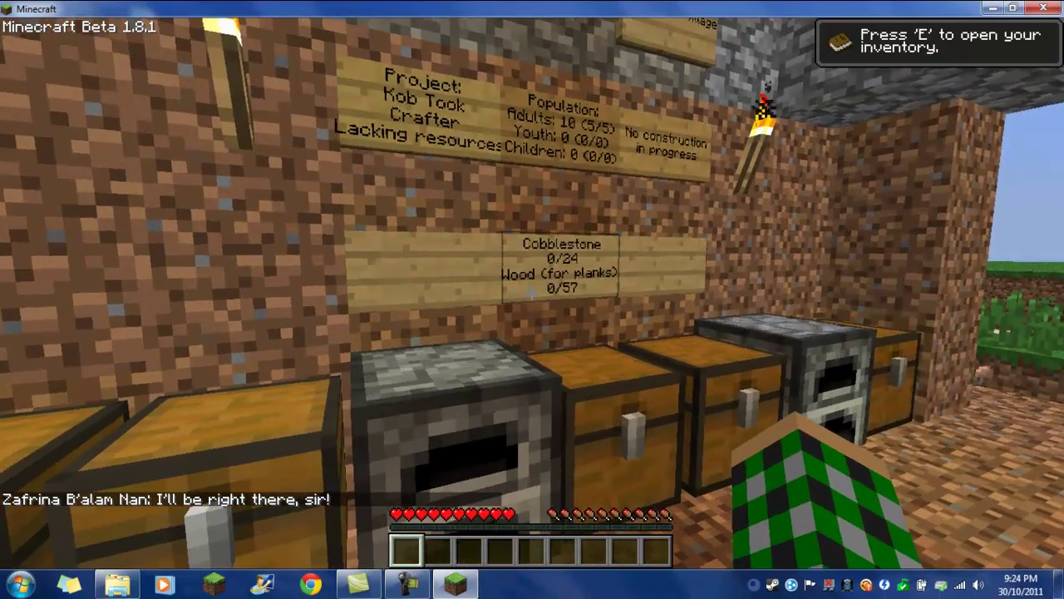
key("w")
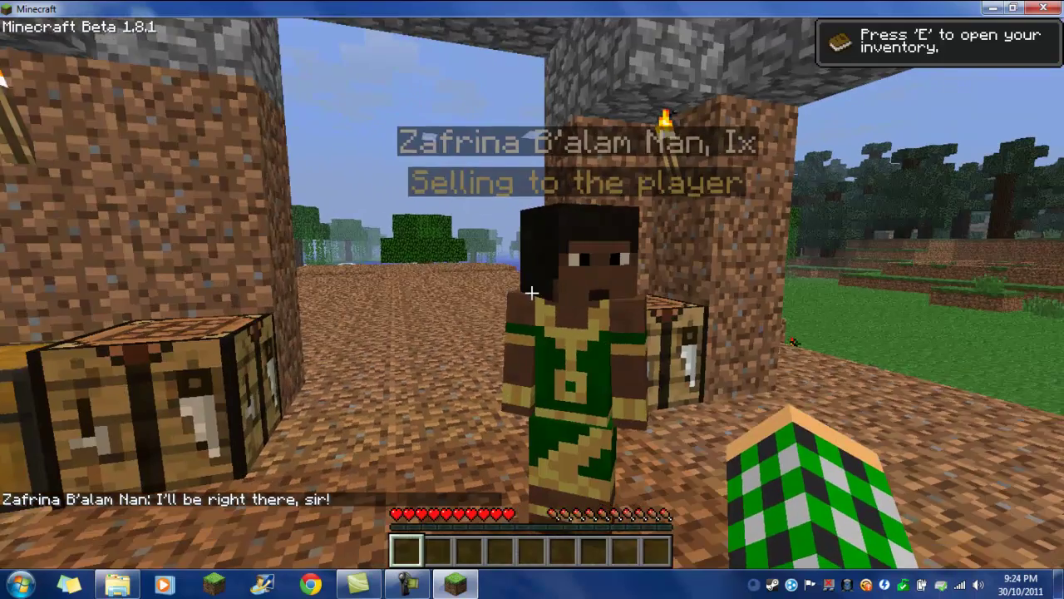
right_click(532, 293)
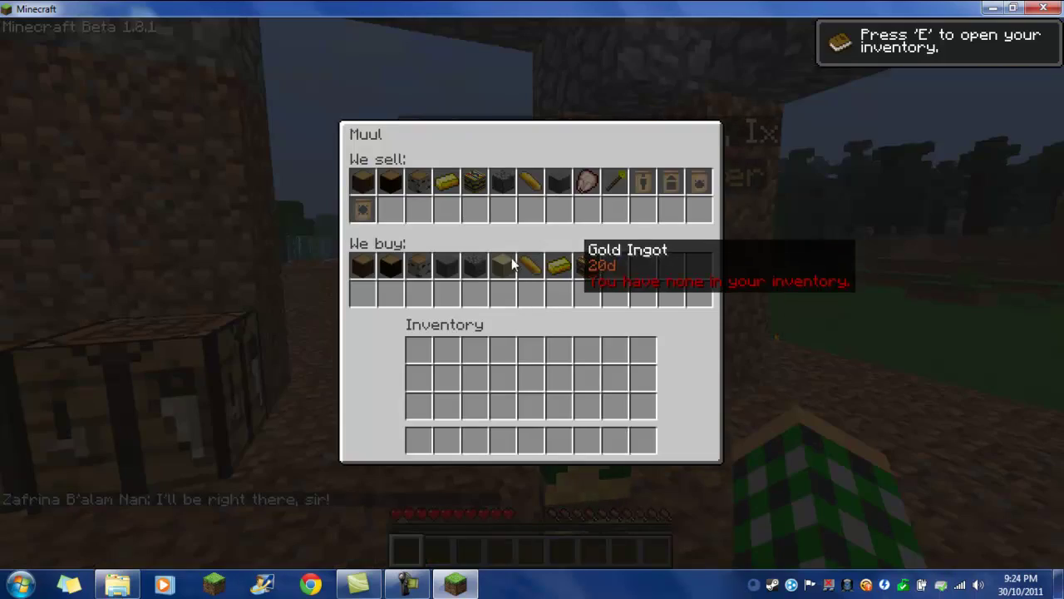
key("Escape")
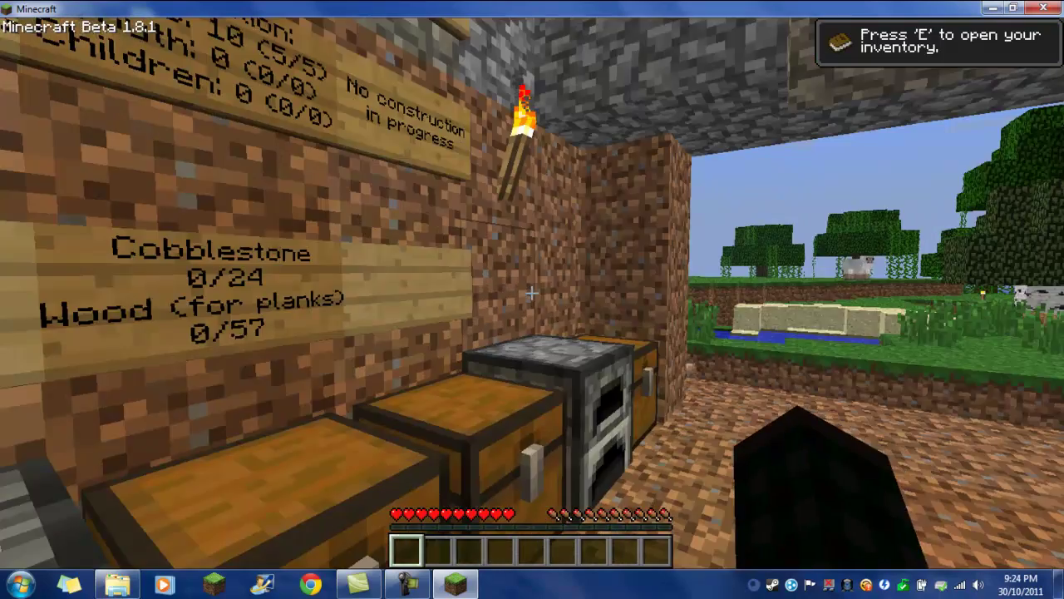
- Walk past the chests to the building's open side facing the dirt field and the distant hut
key("w")
key("w")
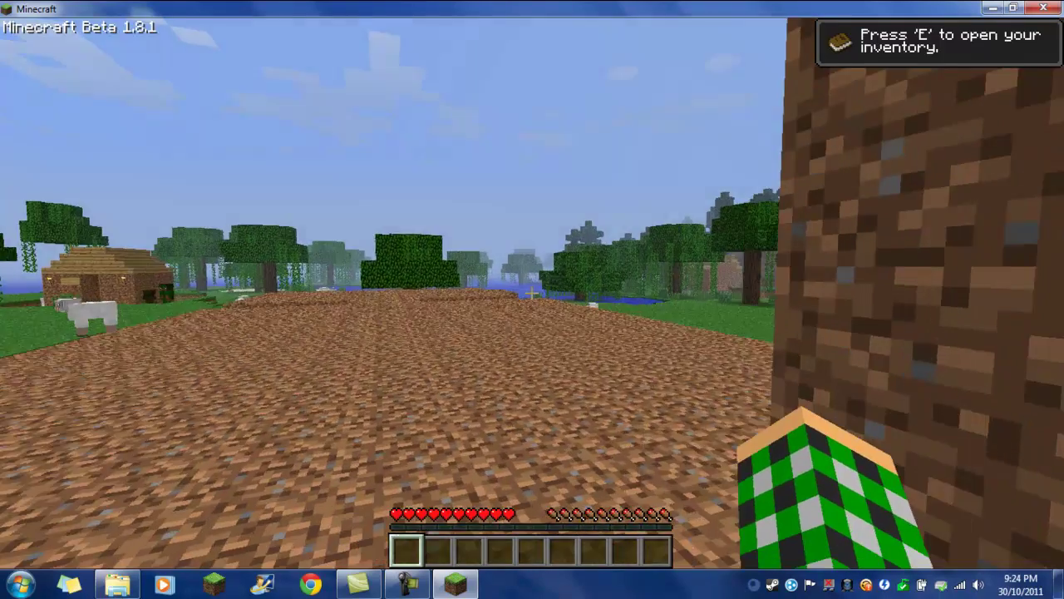
key("w")
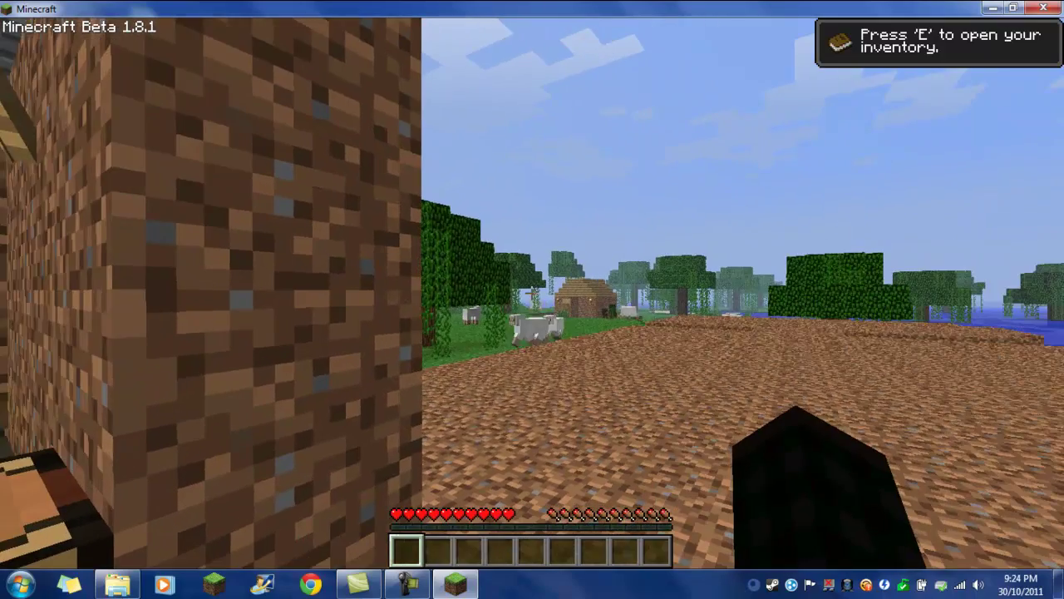